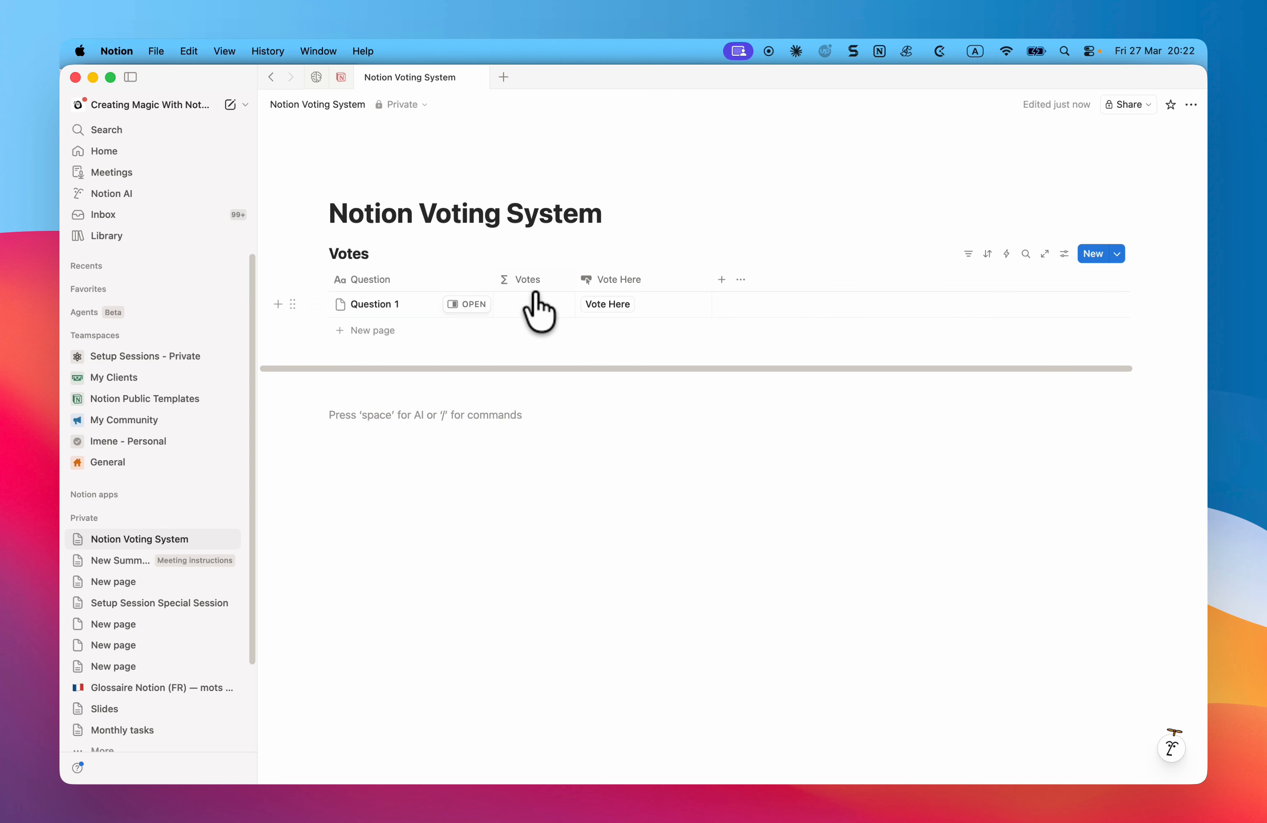
Insert an inline database titled Votes below the existing table, and retitle the existing database Questions.
left_click(537, 307)
key("Escape")
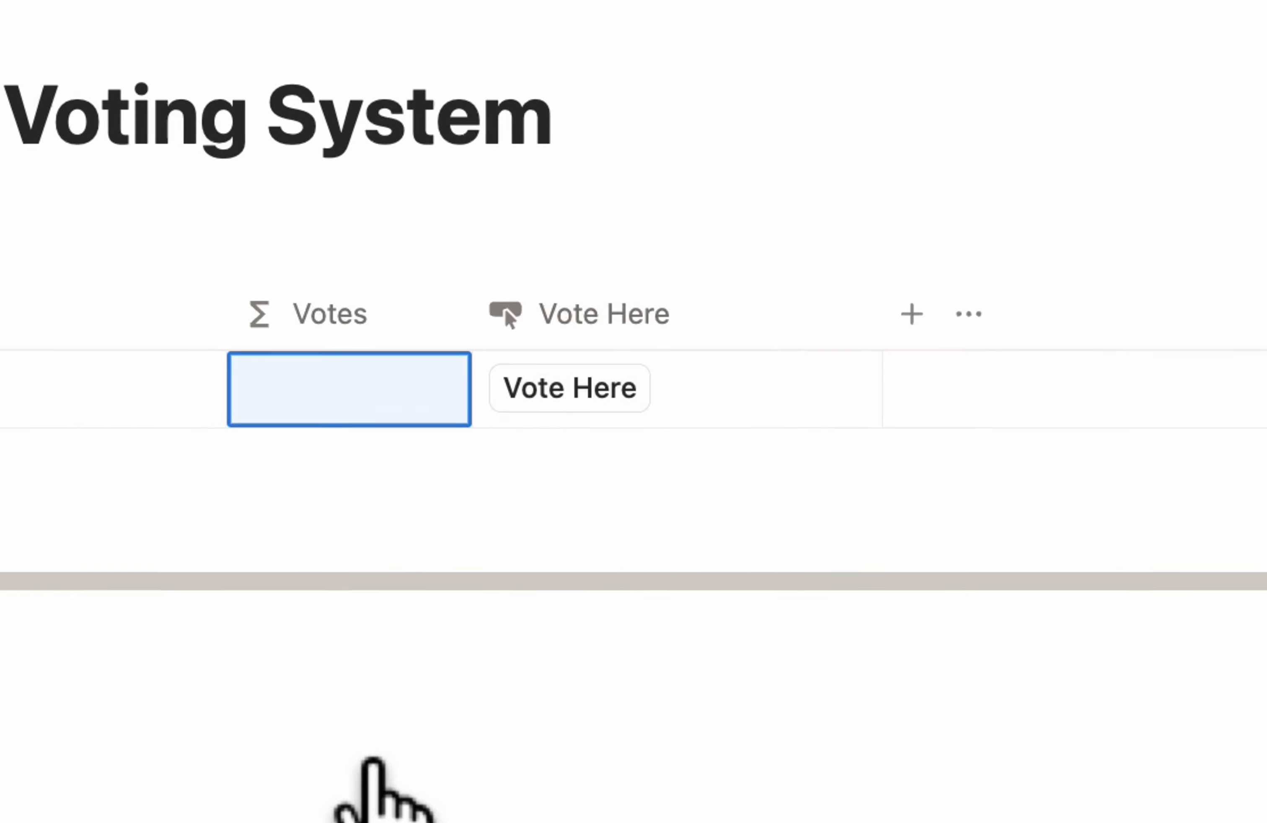
left_click(233, 724)
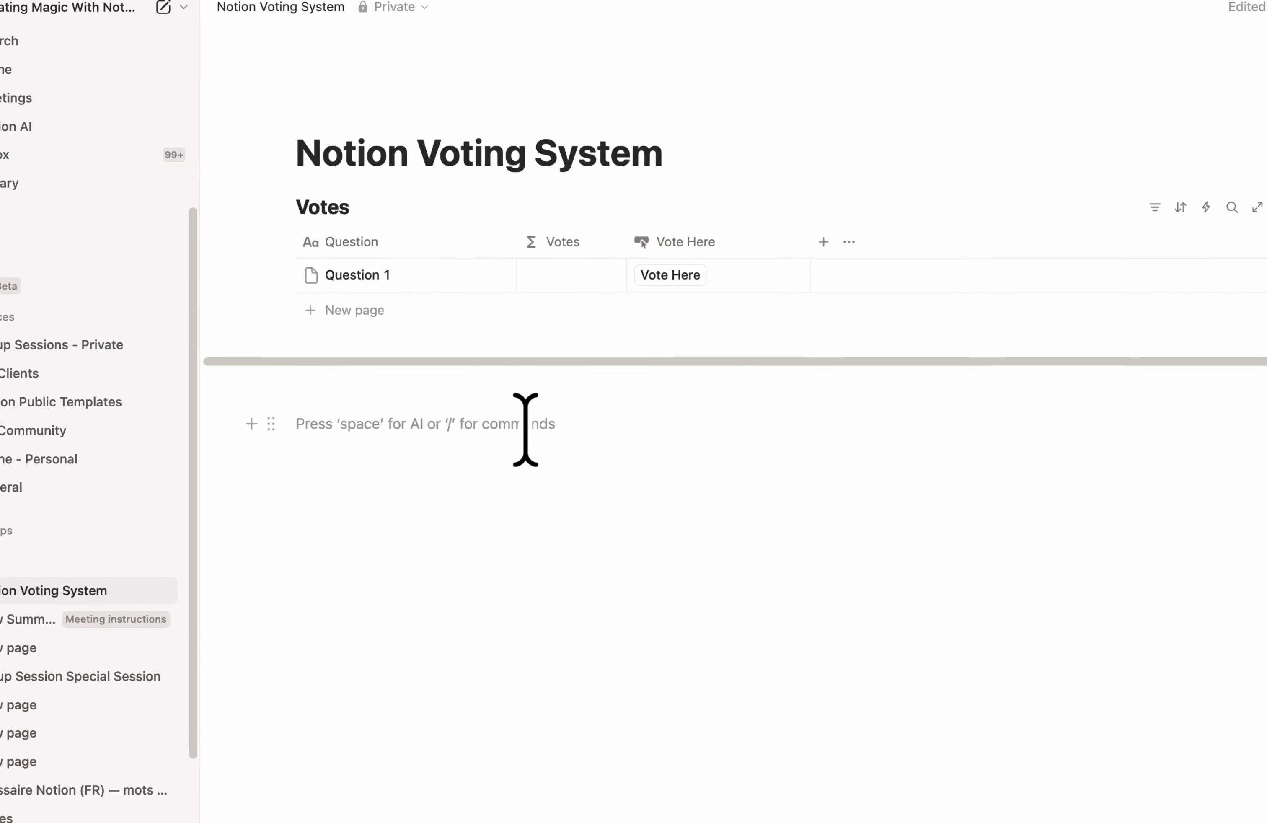
type("+da")
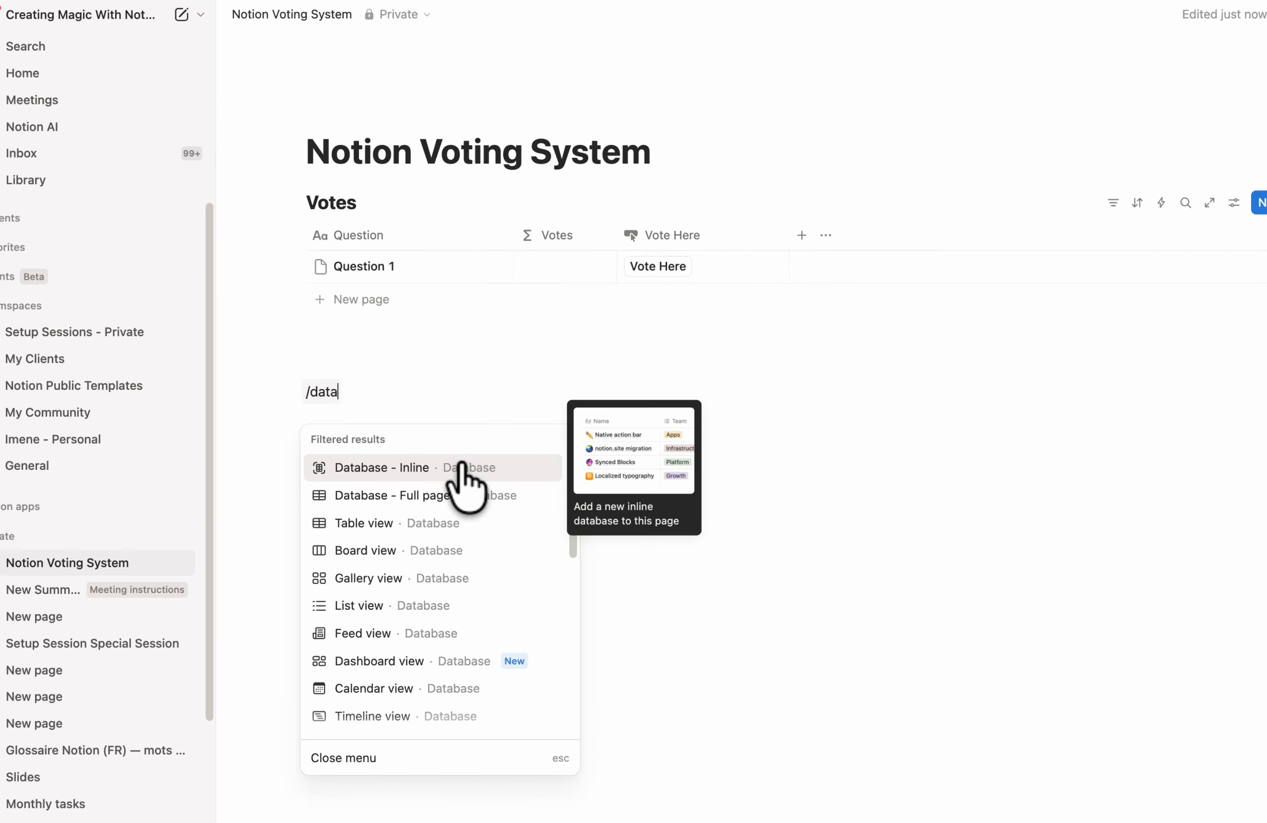
left_click(449, 462)
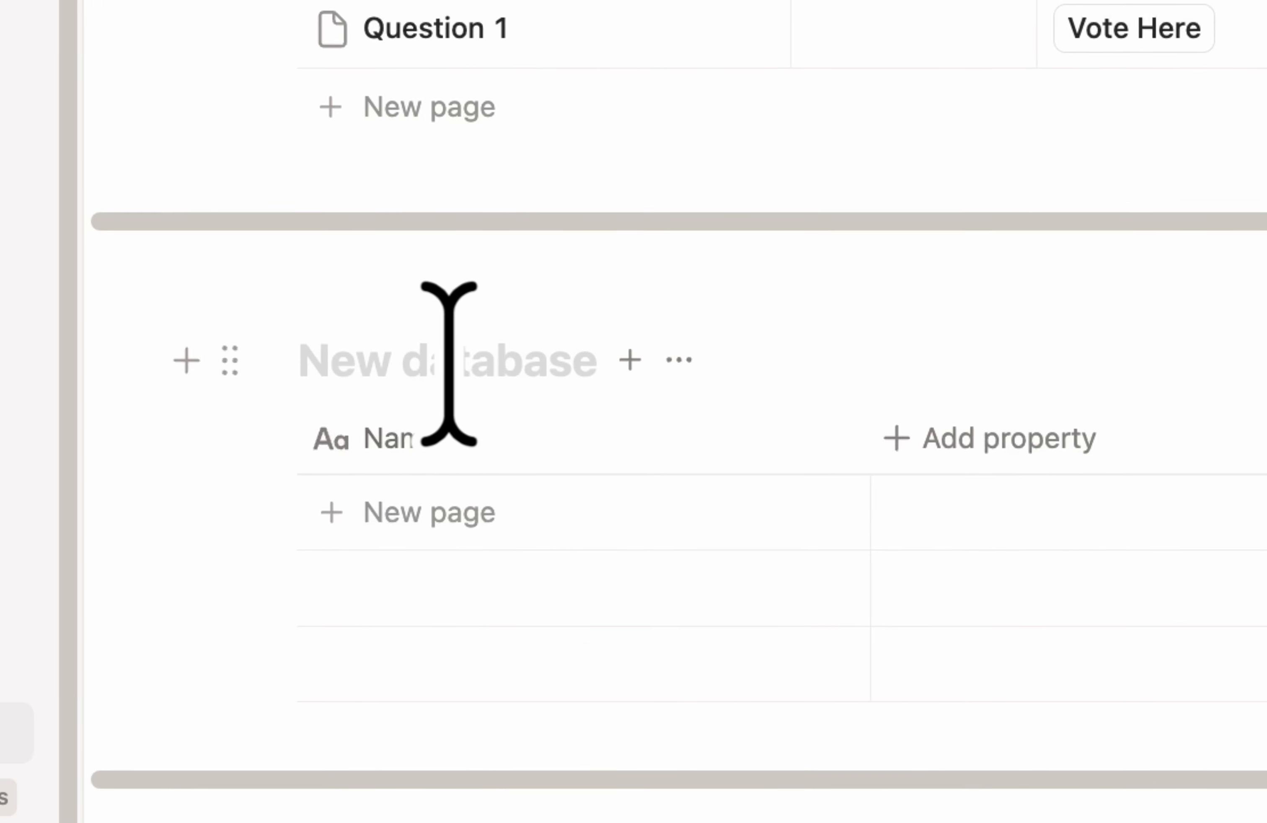
type("Votes")
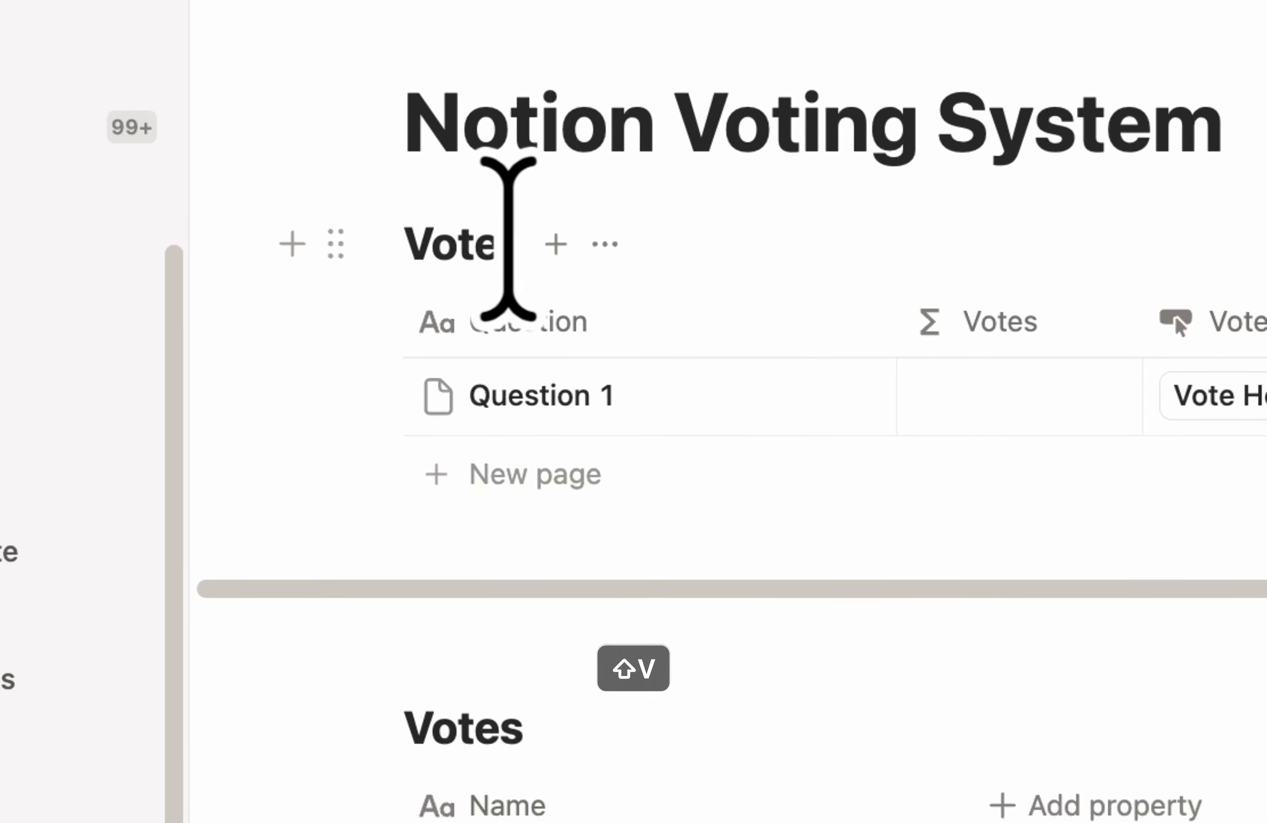
double_click(504, 309)
type("Questions")
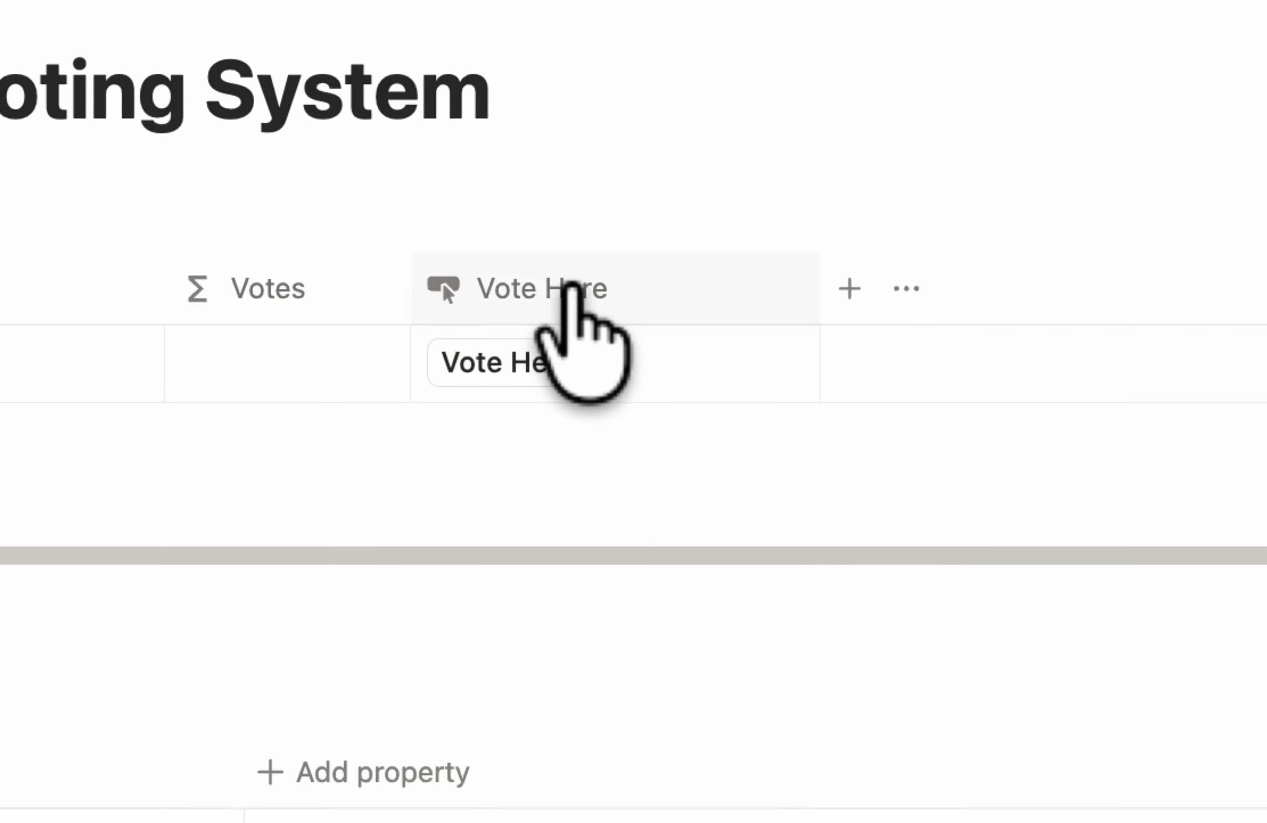
Edit the Vote Here button's automation by adding an action that adds a page to the Votes database.
left_click(624, 281)
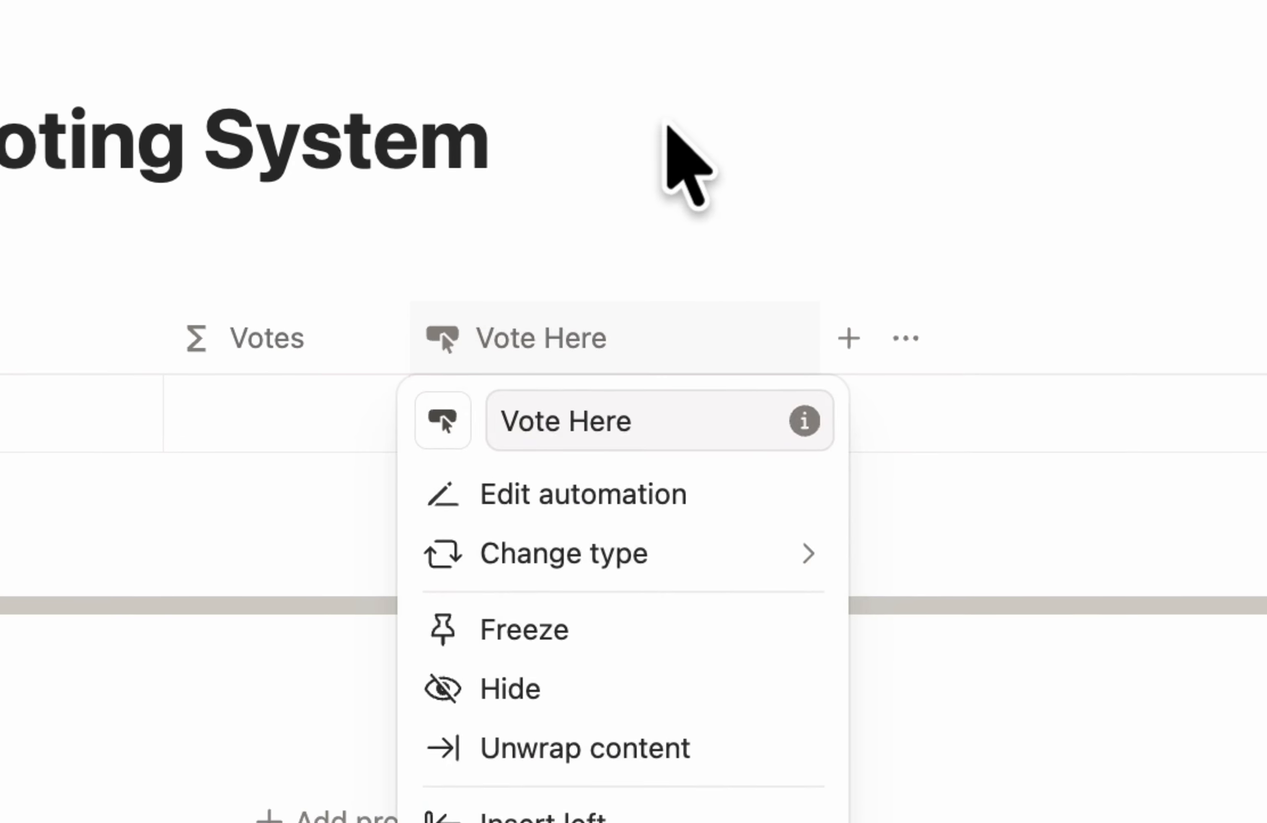
left_click(667, 126)
left_click(605, 409)
left_click(668, 517)
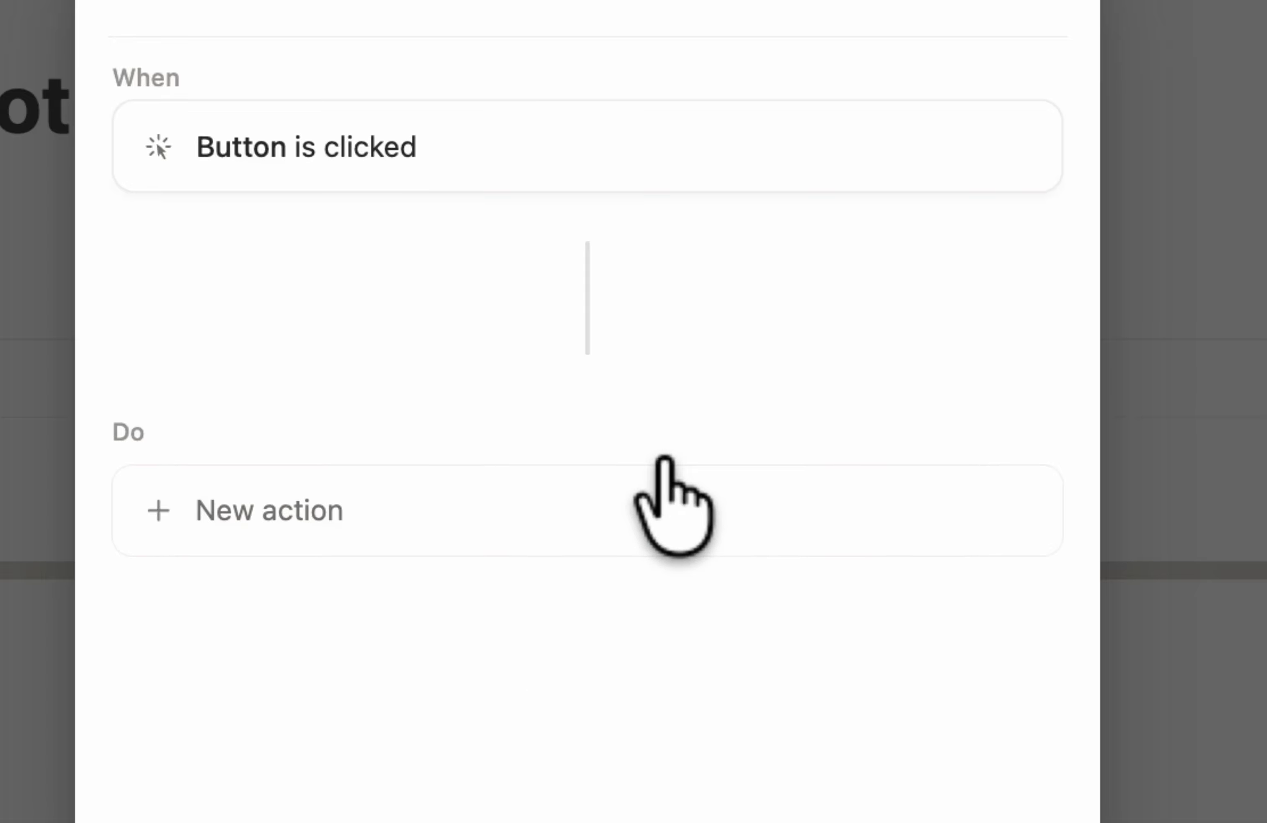
left_click(514, 423)
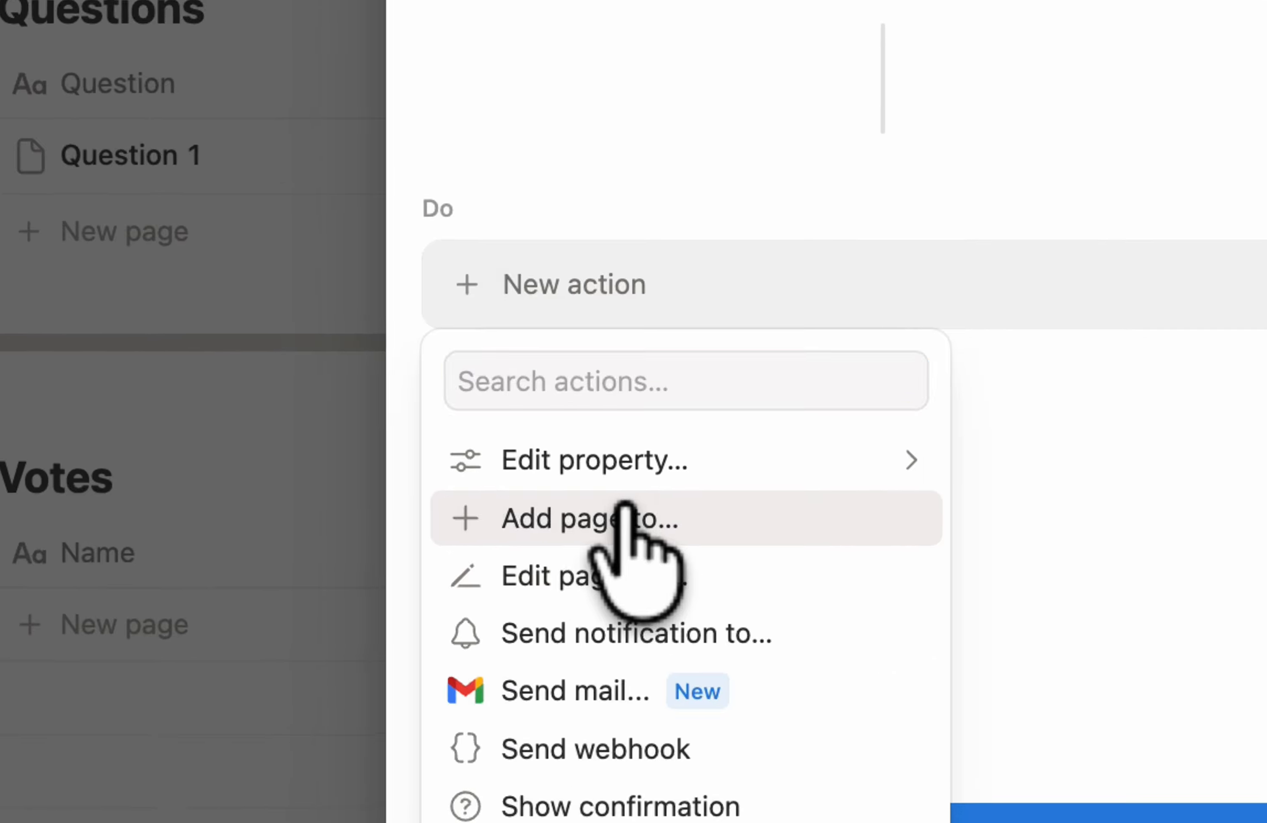
left_click(548, 427)
left_click(602, 349)
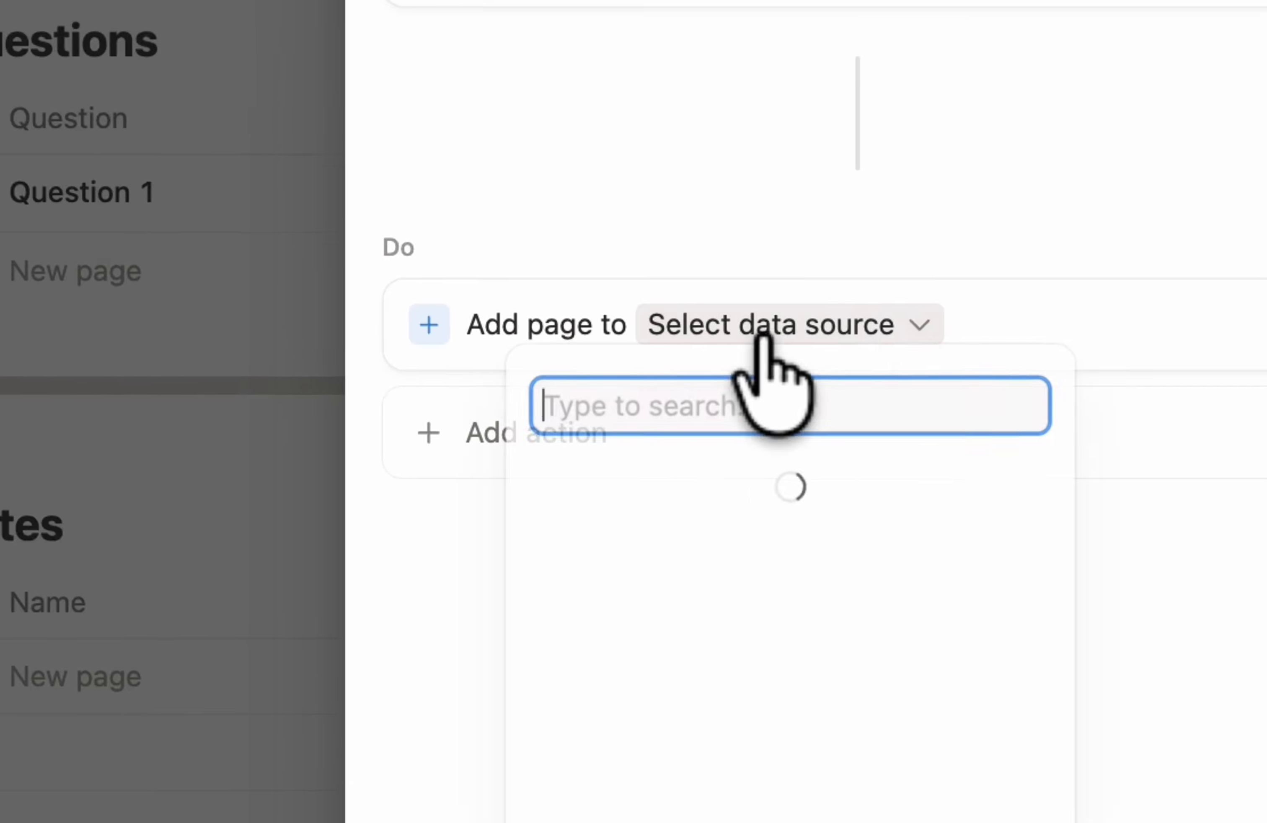
left_click(723, 639)
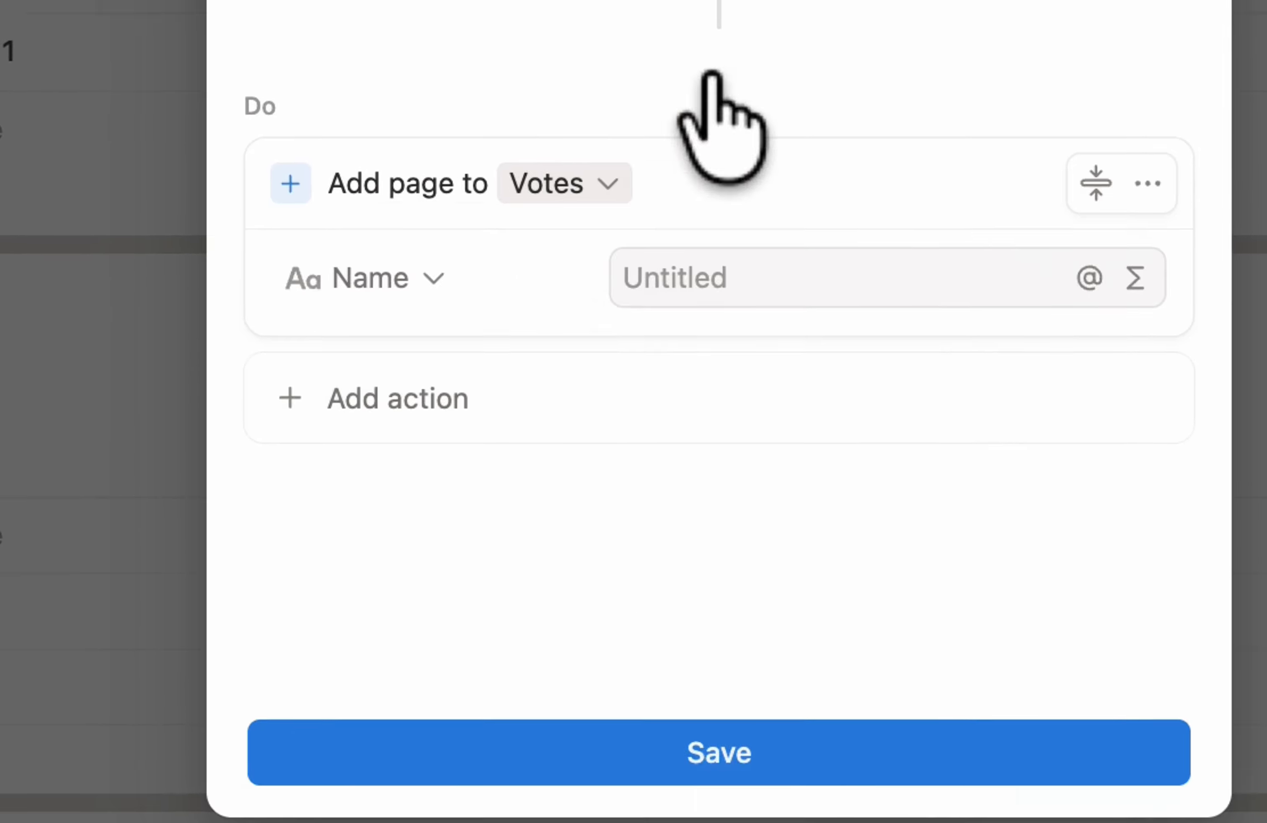
Set the new page's name to the Whoever clicked mention followed by "- Vote", and save the automation.
left_click(702, 275)
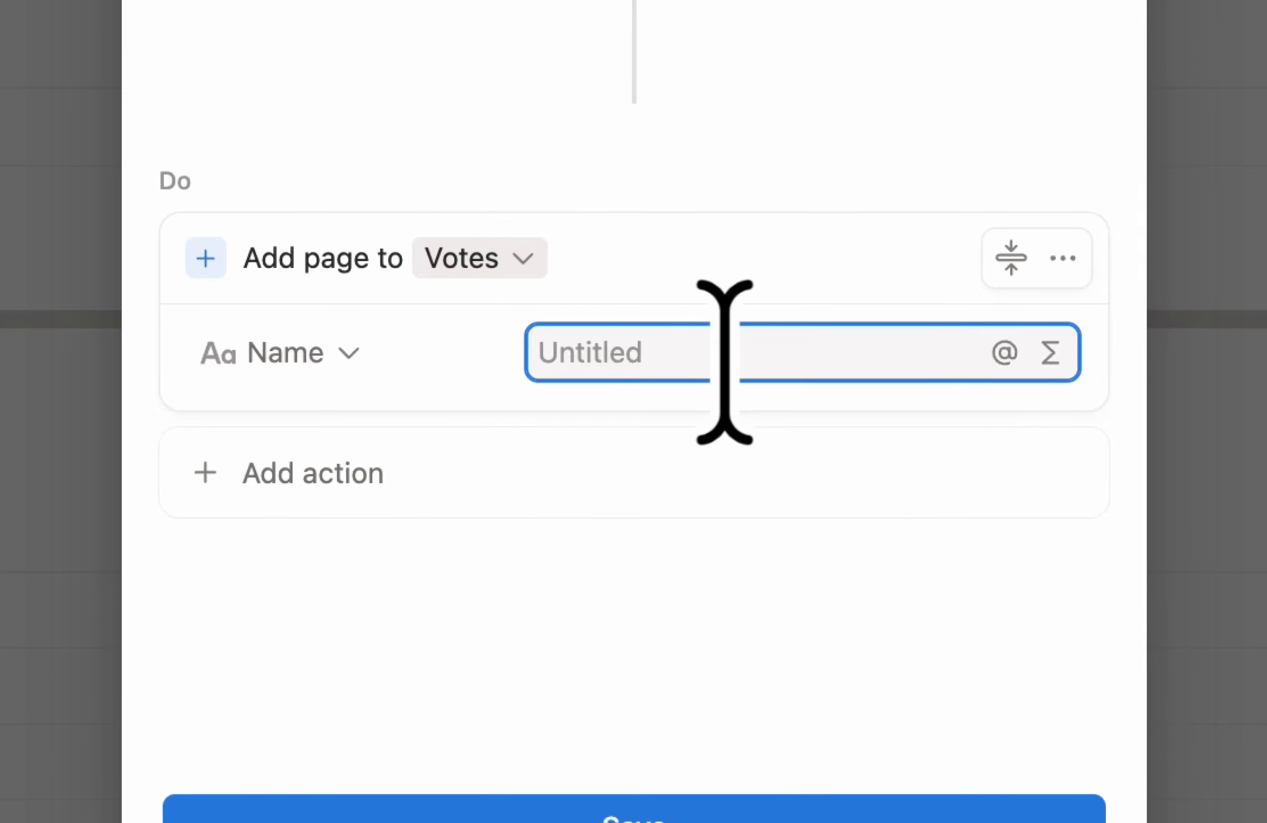
left_click(1003, 352)
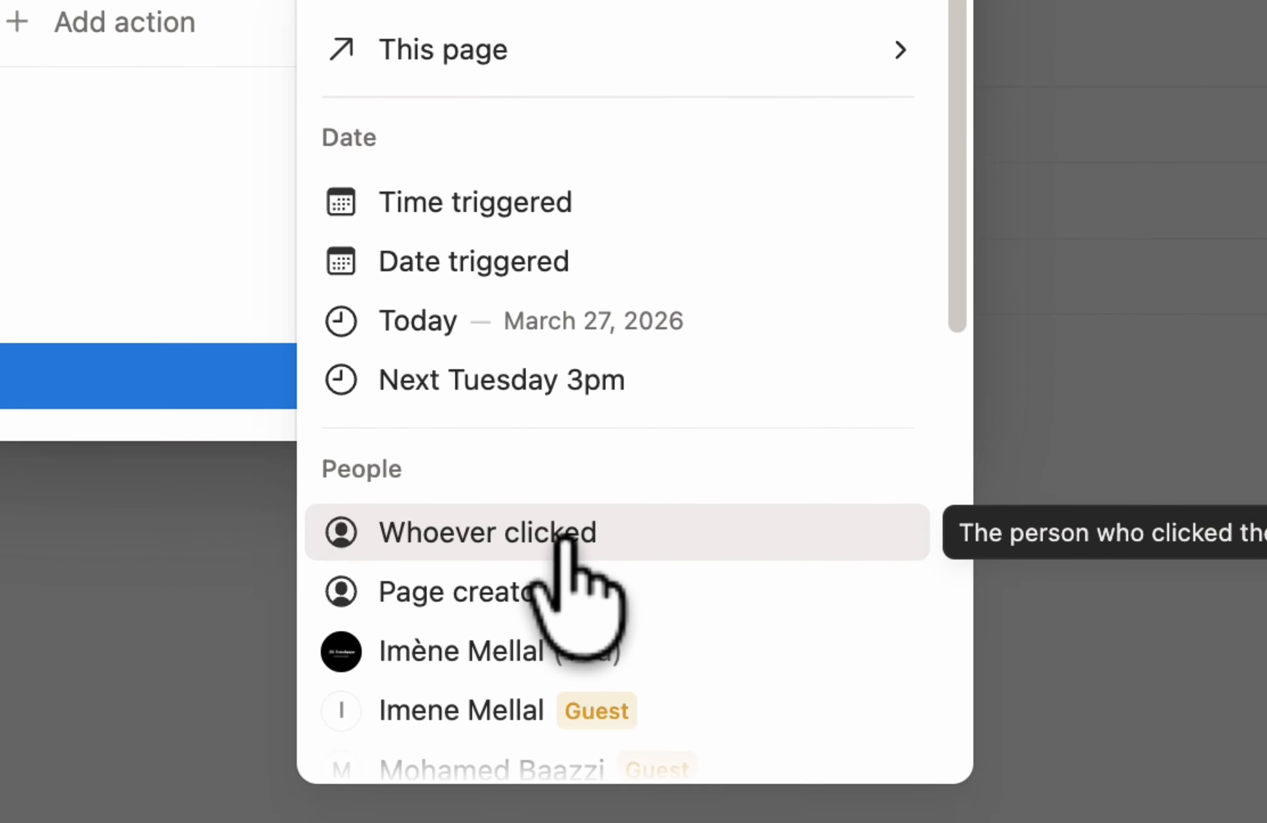
left_click(563, 537)
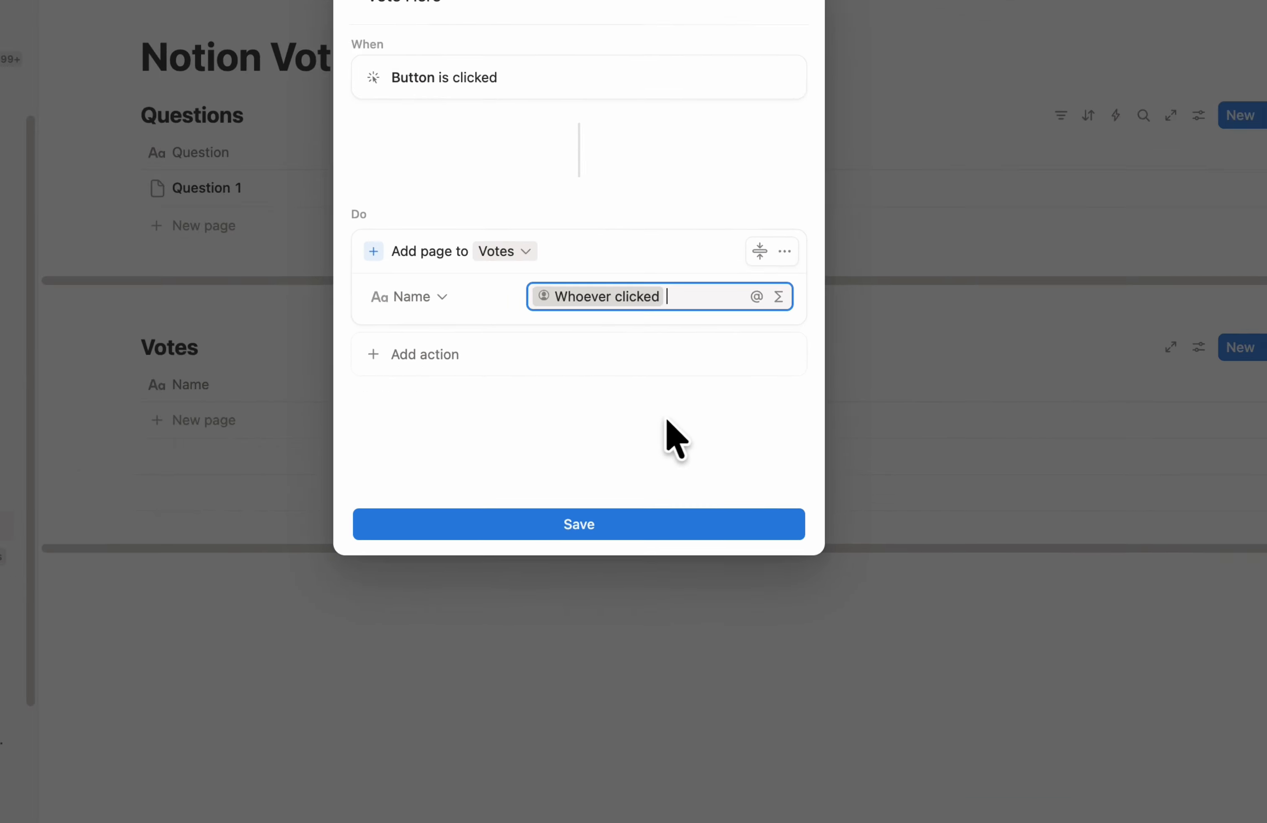
type("- Vote")
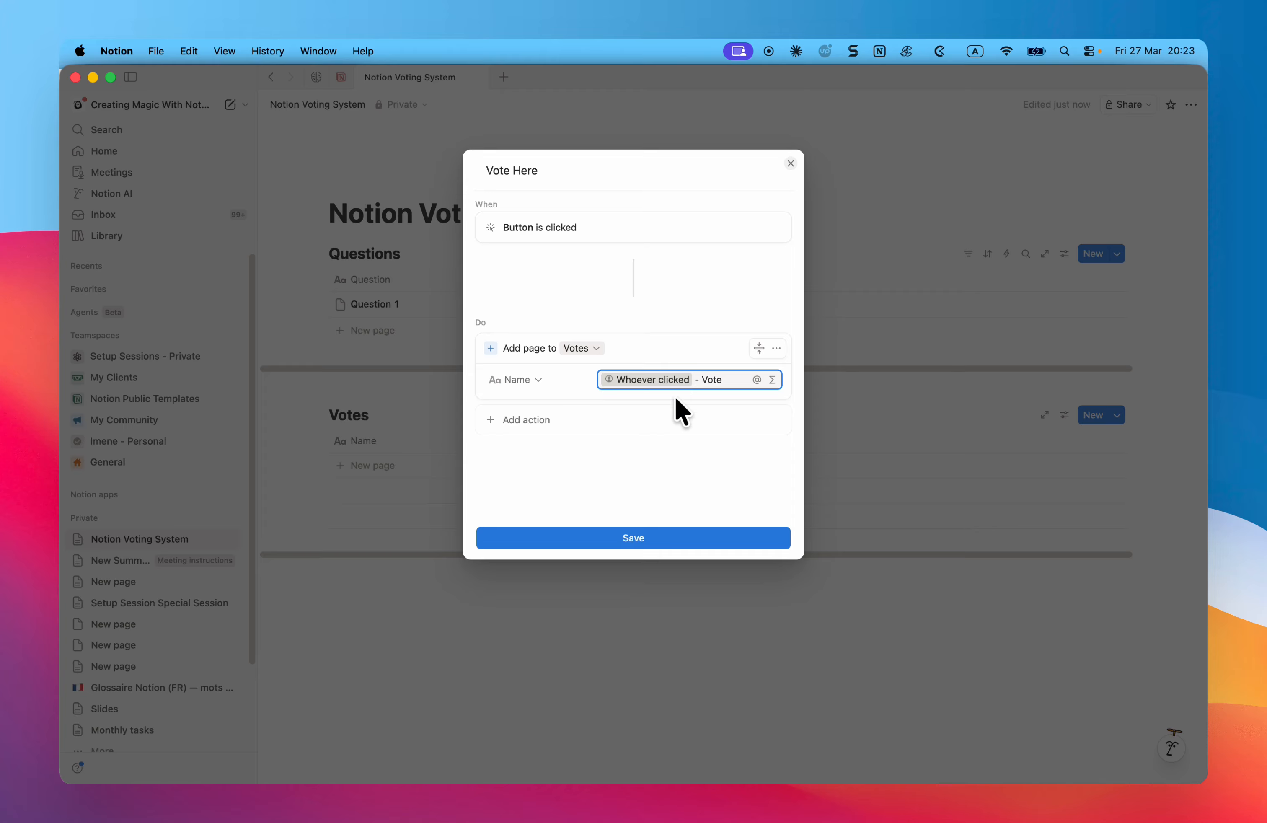
left_click(663, 540)
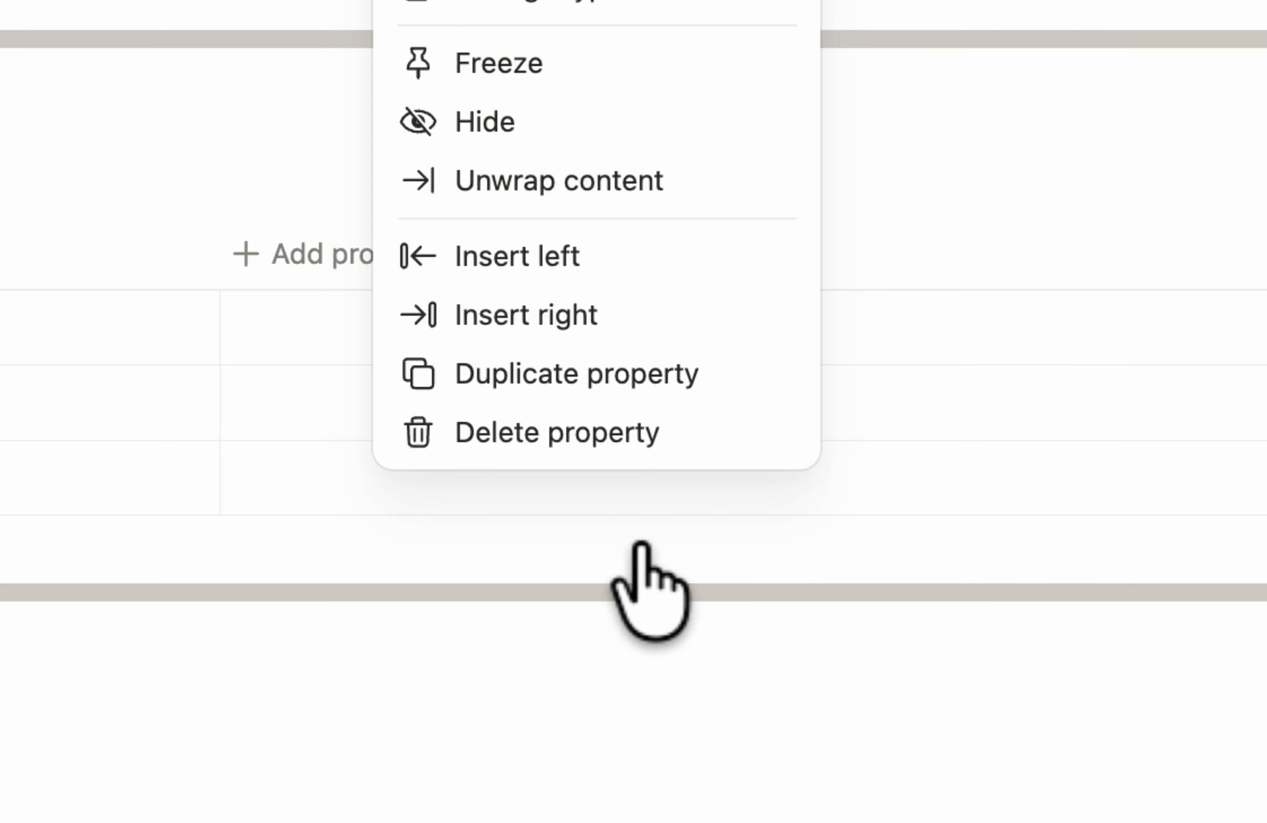
left_click(999, 612)
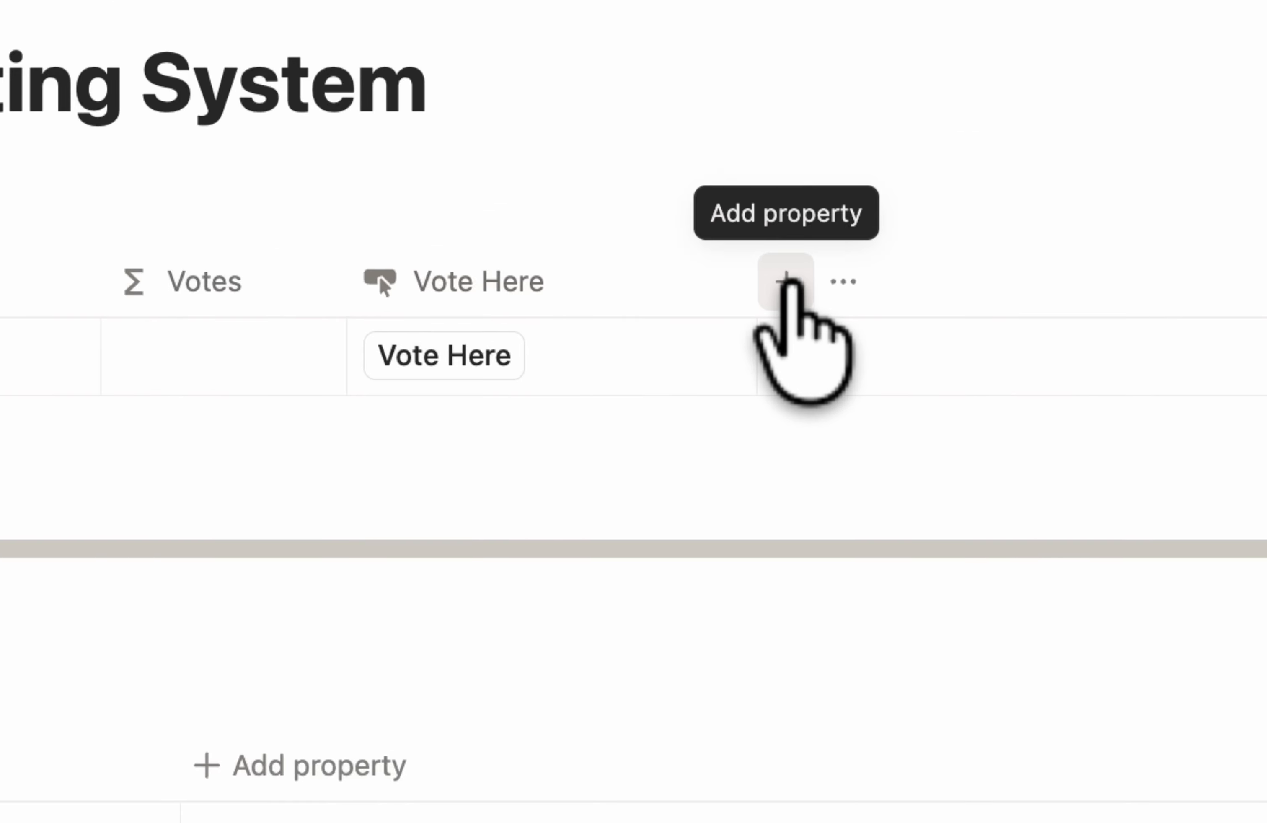
Add a two-way relation named Votes from the Questions database to the Votes database, with Questions as the related property name.
left_click(734, 326)
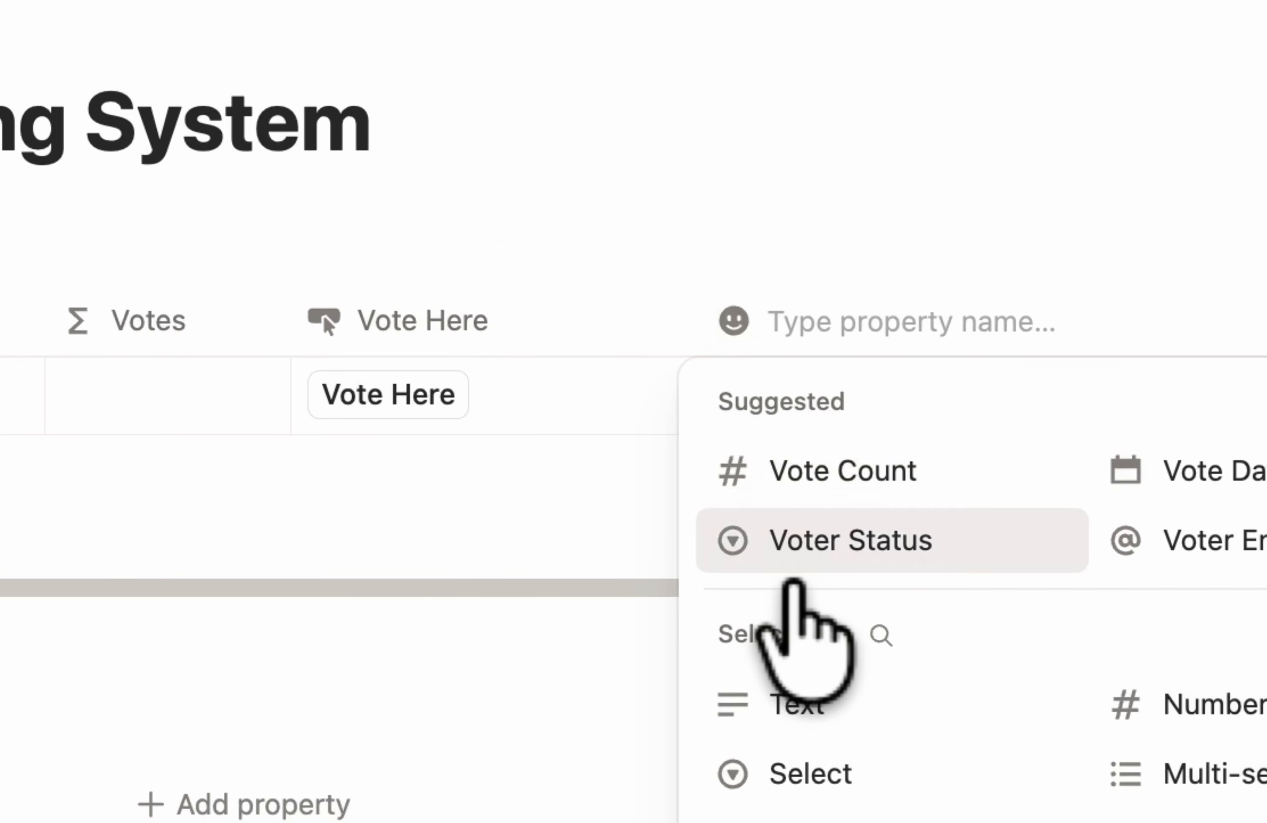
left_click(772, 695)
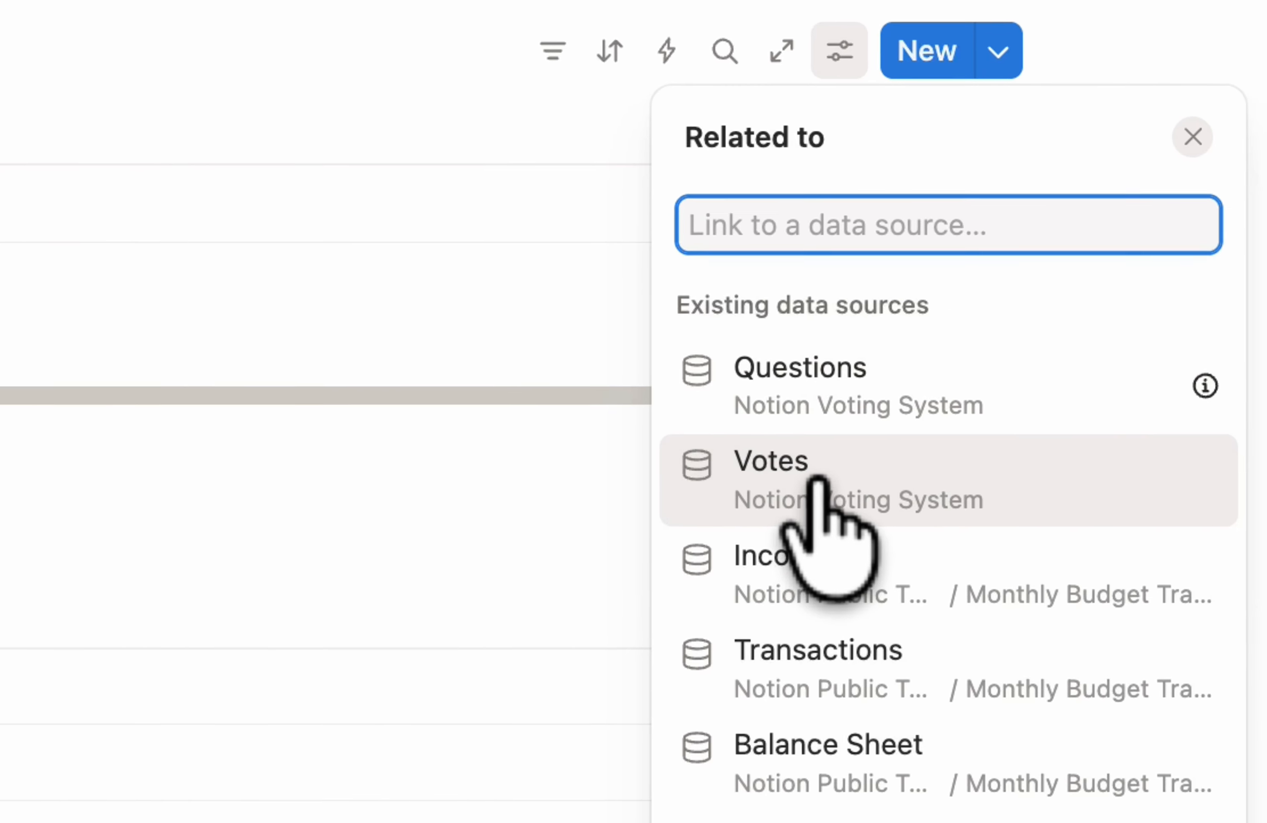
left_click(818, 484)
triple_click(815, 275)
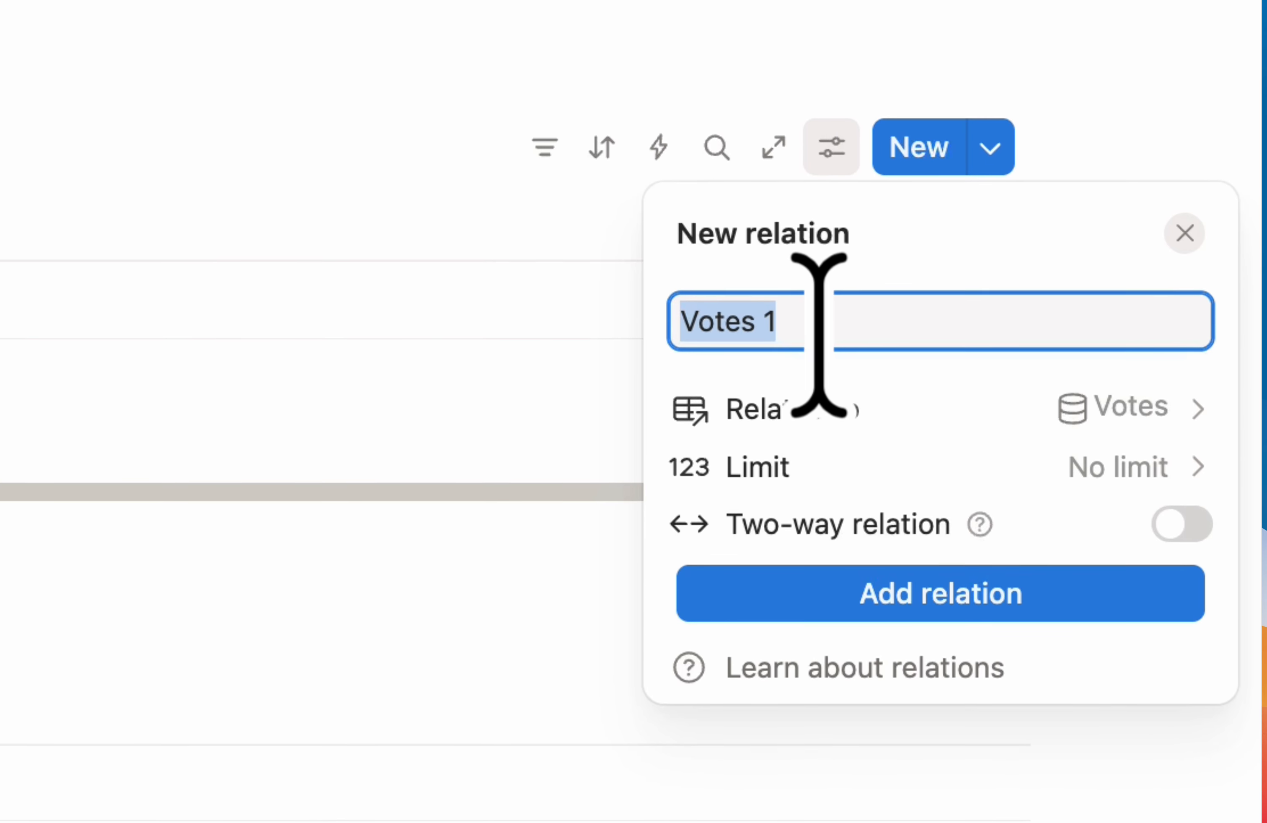
type("Votes")
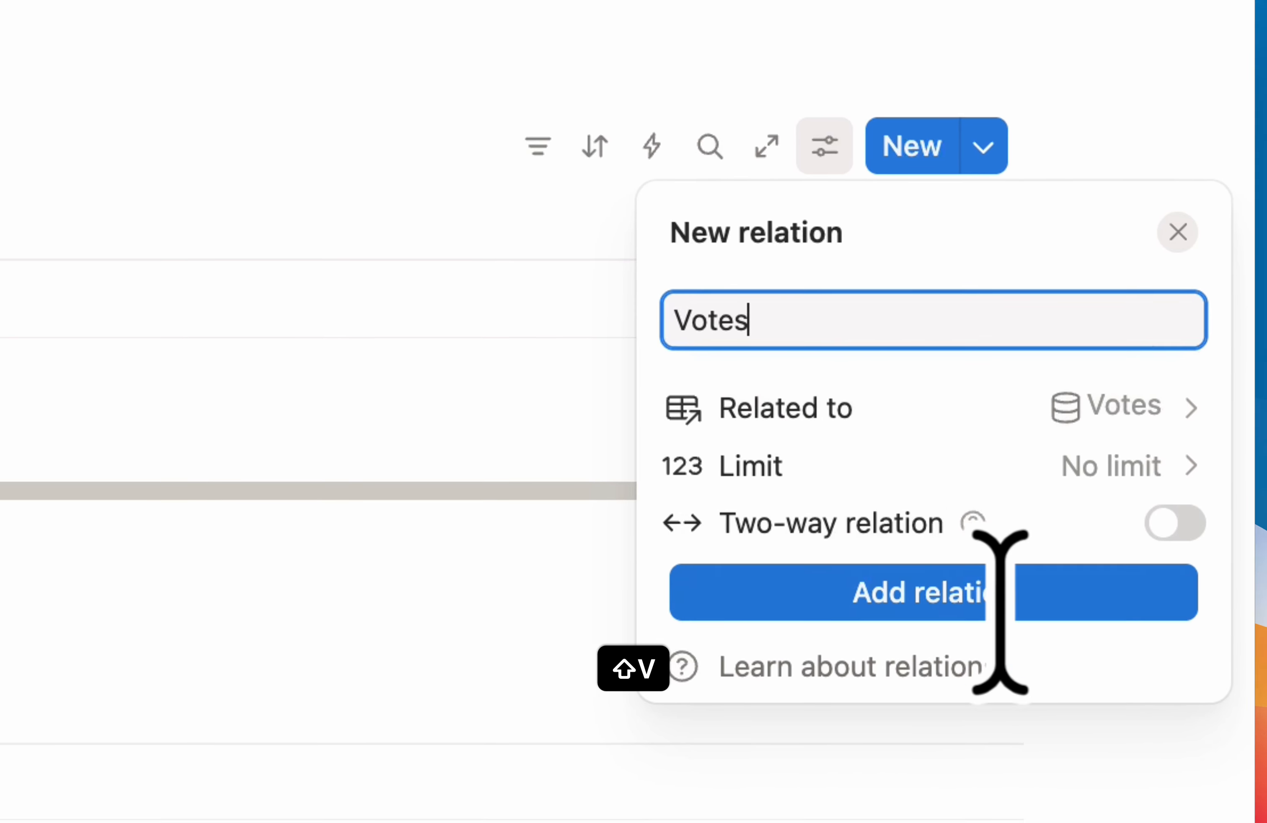
left_click(1182, 525)
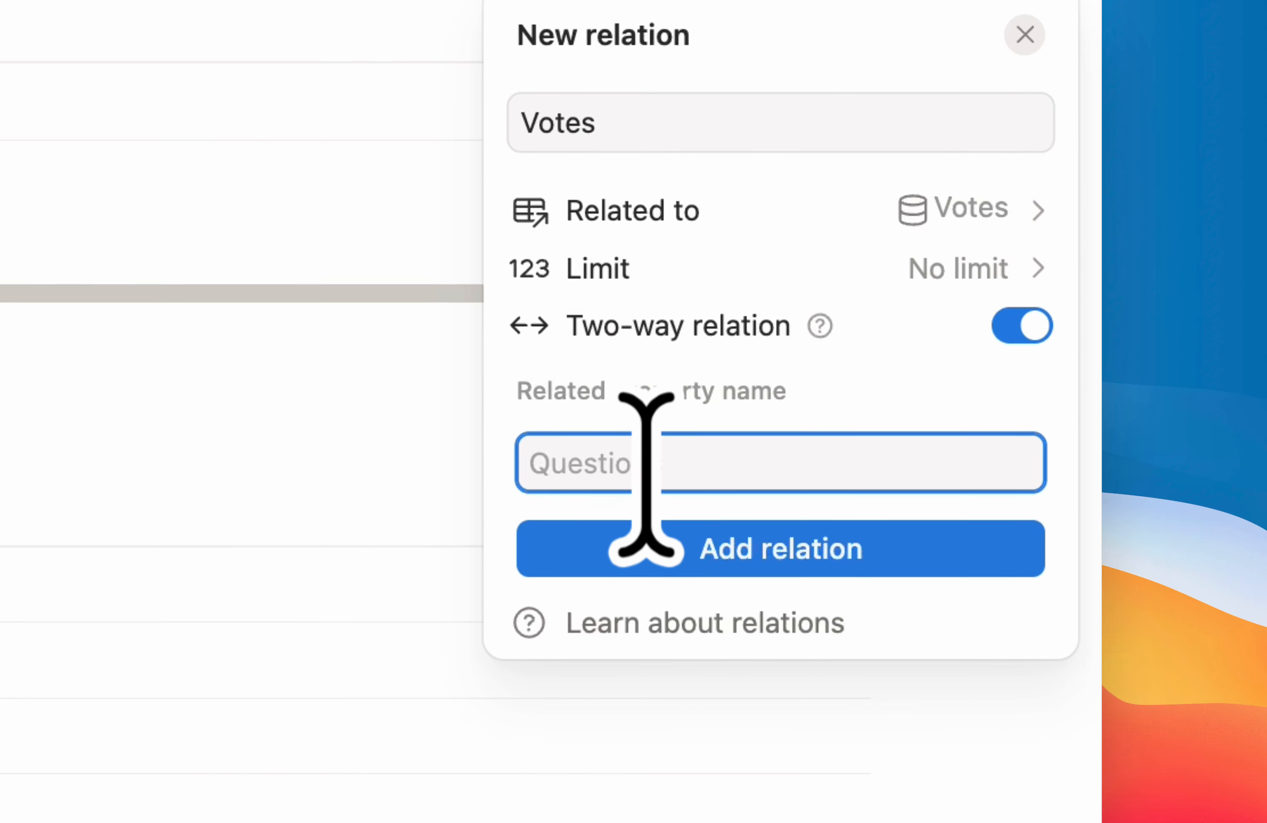
type("Questions")
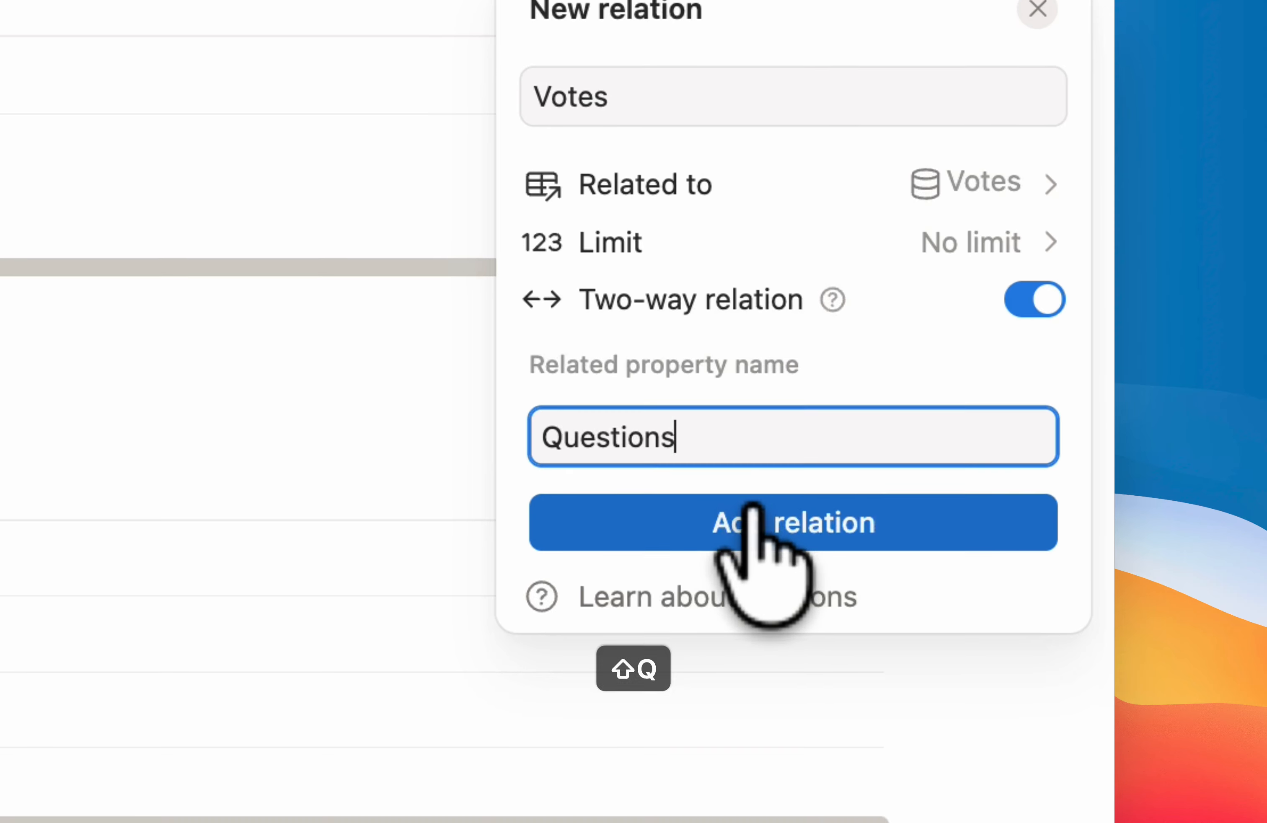
left_click(801, 540)
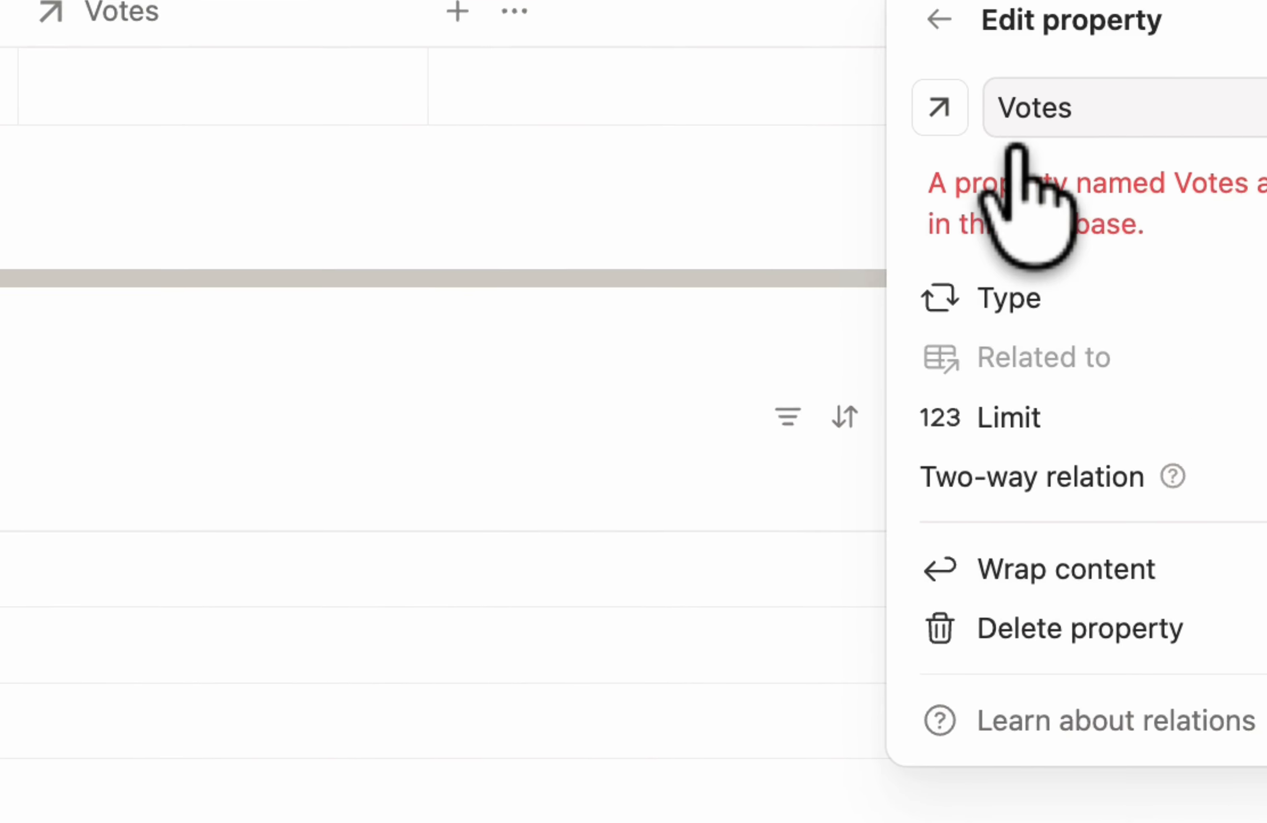
Rename the new relation property Votess and cast a test vote on Question 1.
left_click(775, 101)
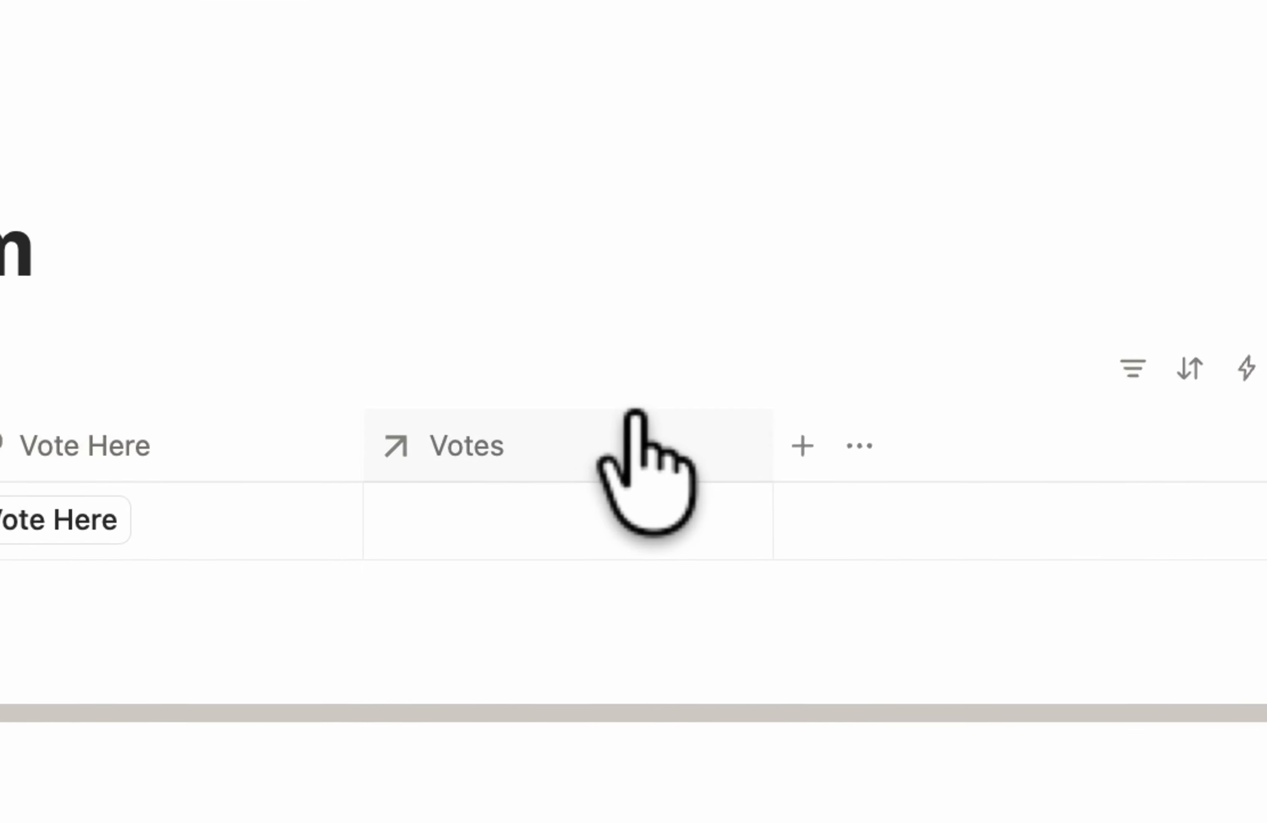
type("s")
left_click(806, 232)
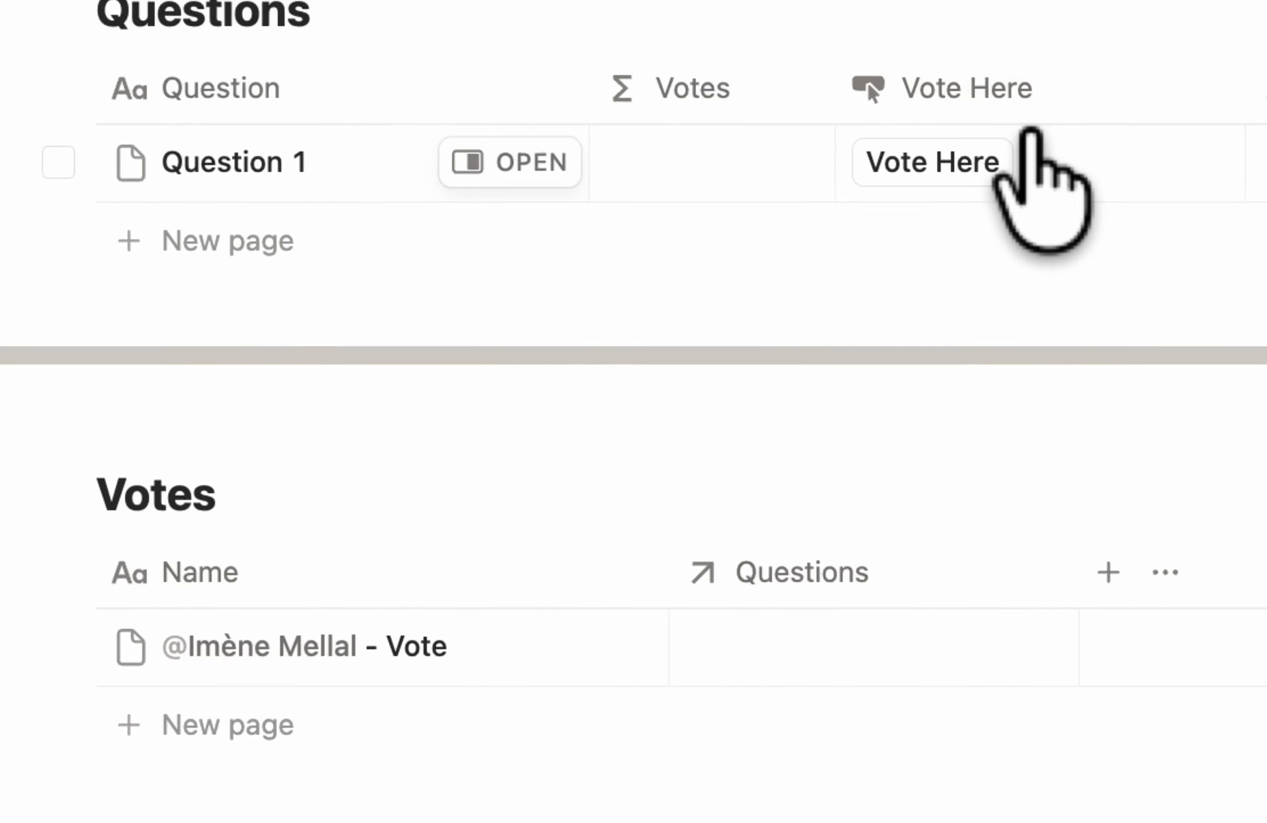
Extend the Vote Here automation so each added vote's Questions relation is set to This page, and save it.
left_click(1031, 89)
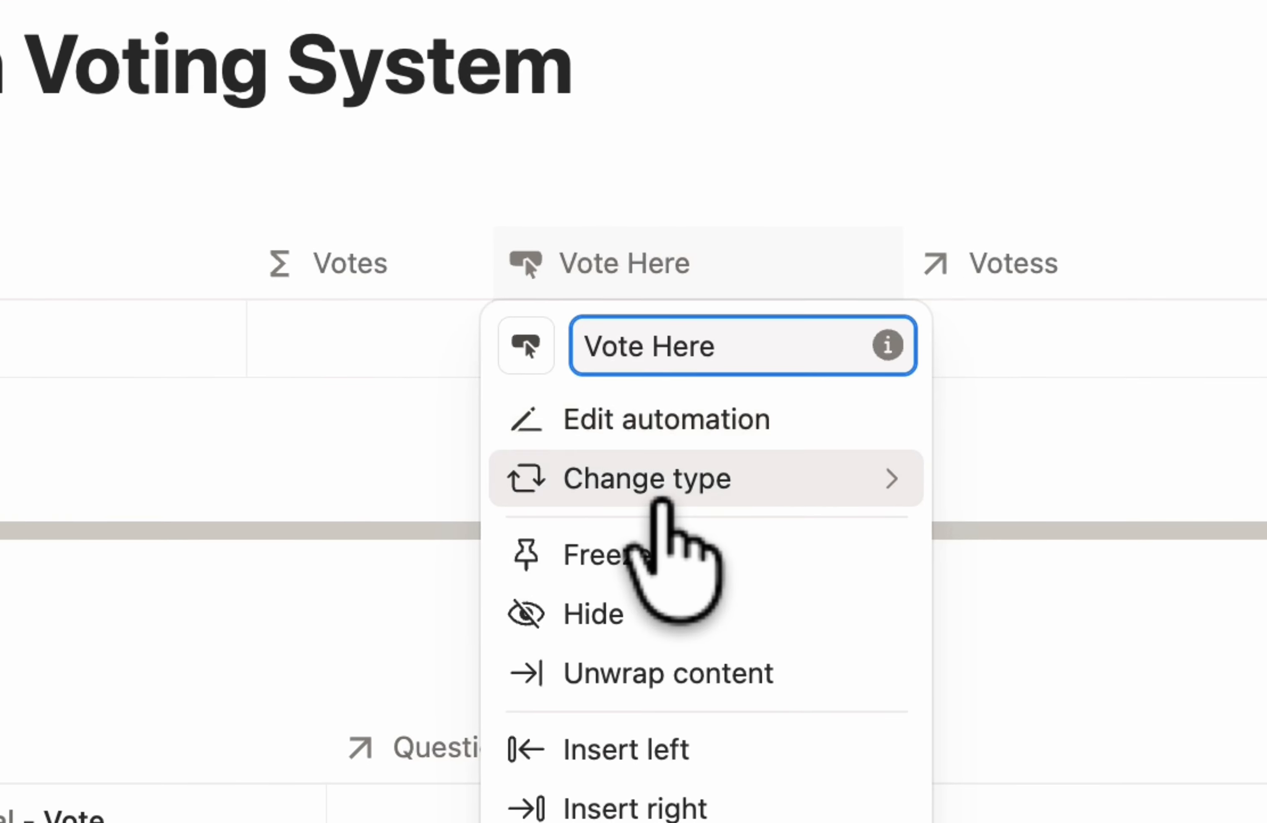
left_click(654, 420)
left_click(368, 644)
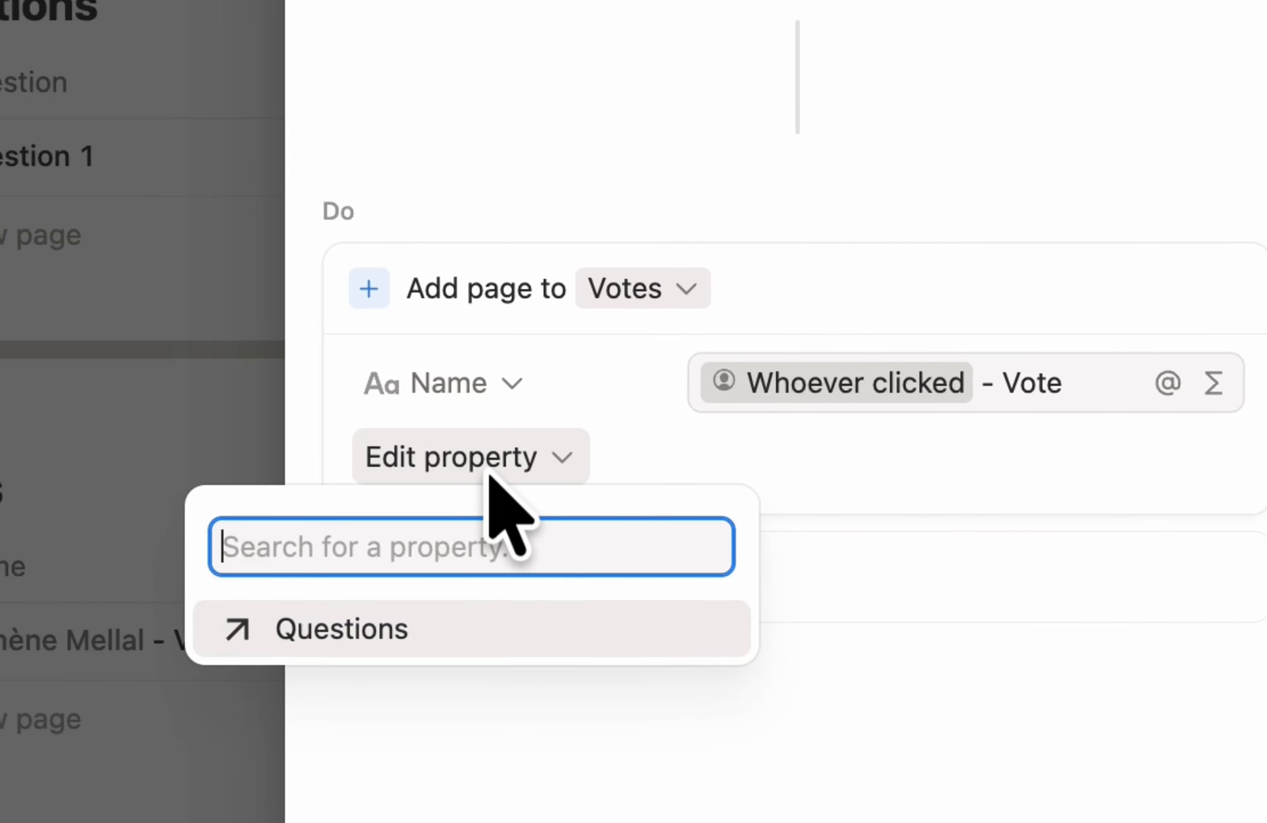
left_click(462, 633)
left_click(876, 460)
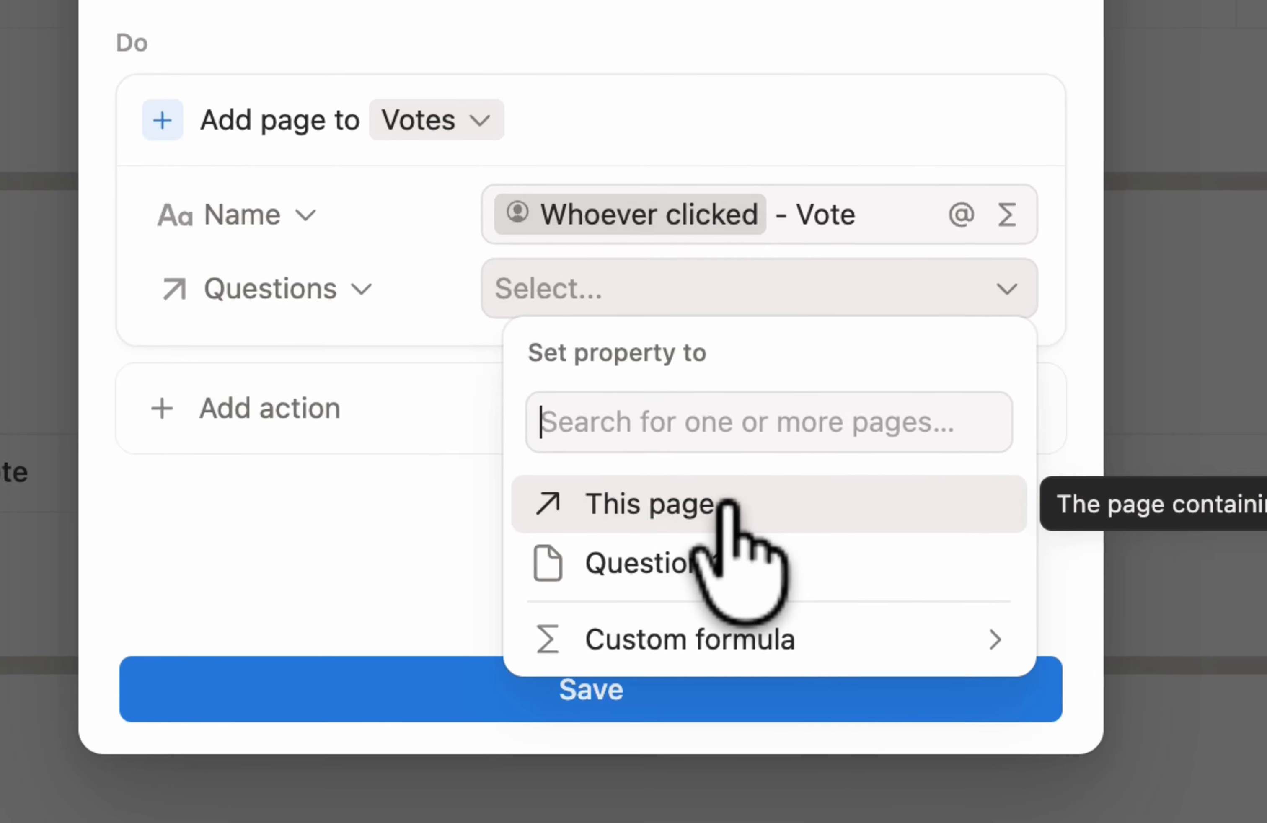
left_click(766, 556)
left_click(628, 741)
left_click(627, 741)
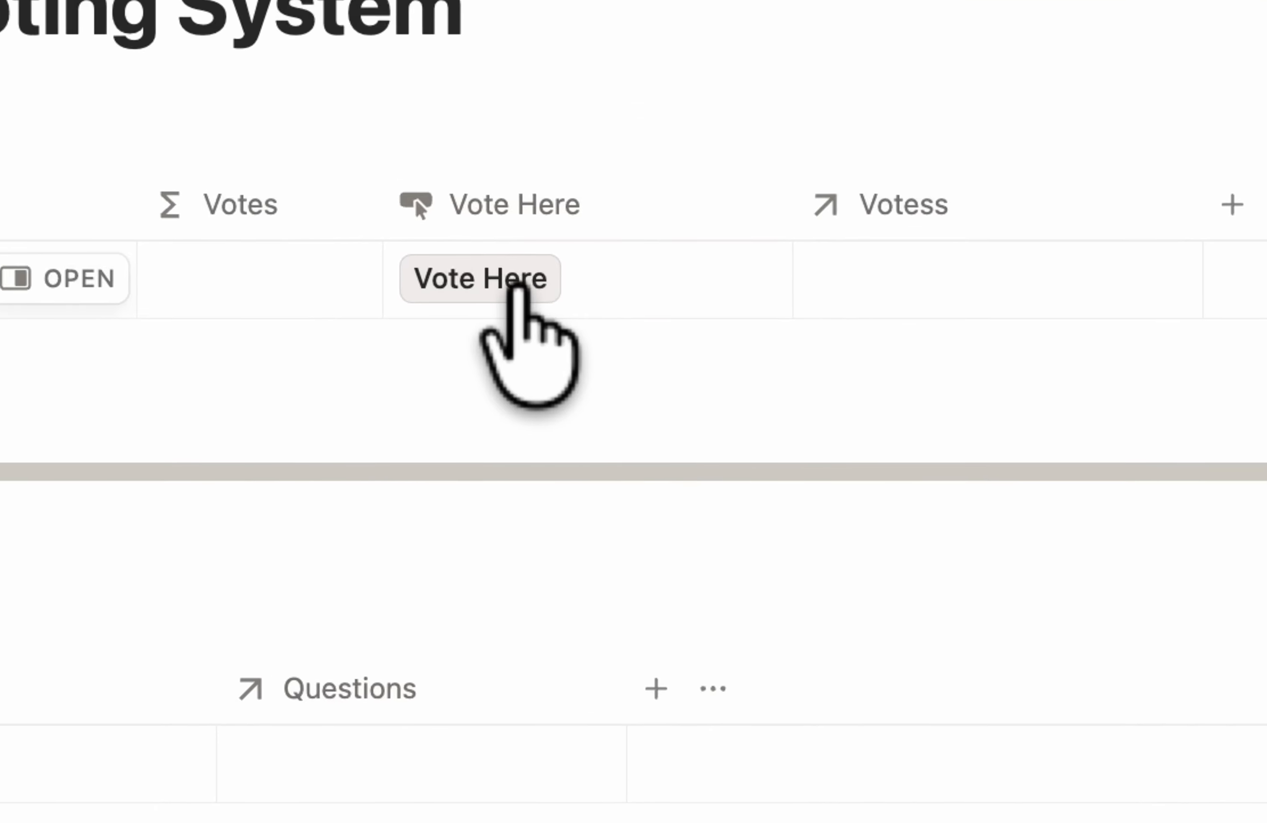
Cast three test votes on Question 1 with its Vote Here button, and delete the vote entry that has no linked question.
left_click(552, 332)
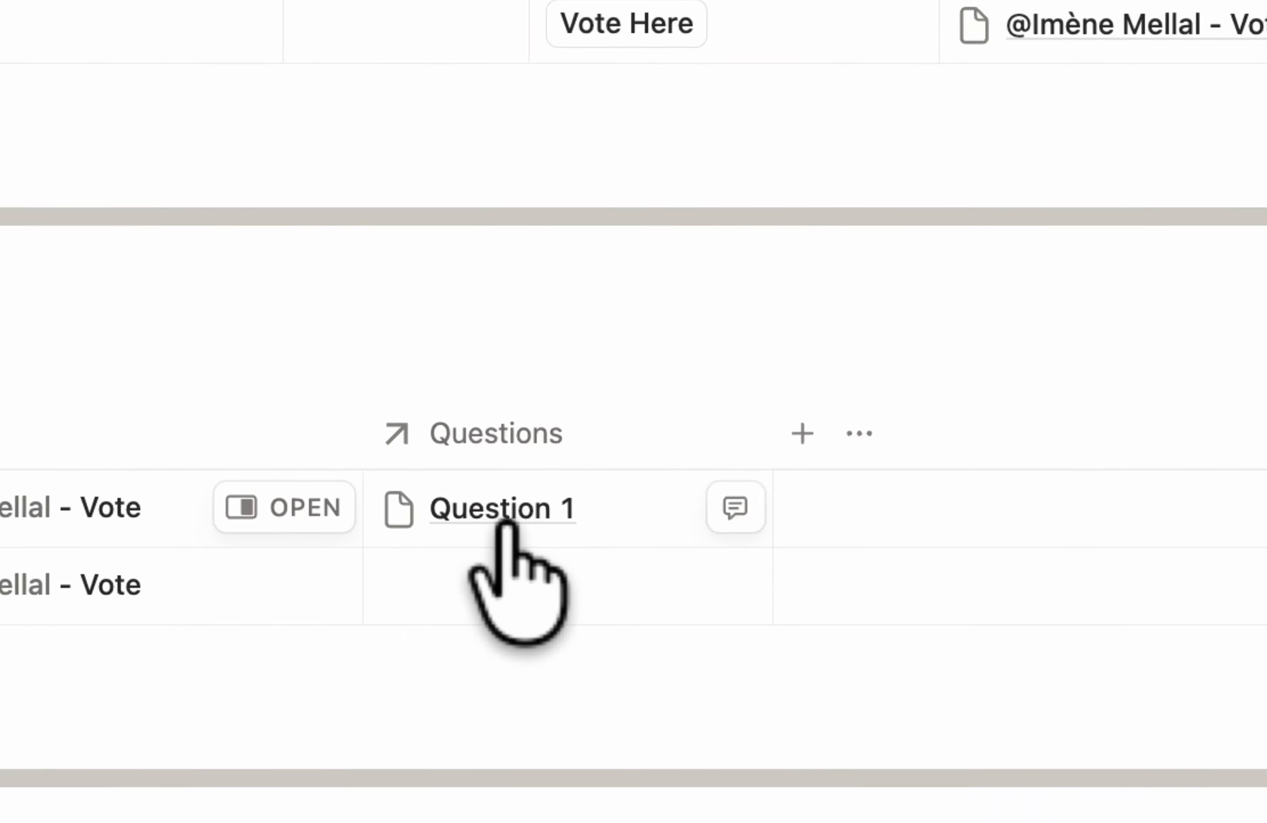
left_click(251, 495)
key("BackSpace")
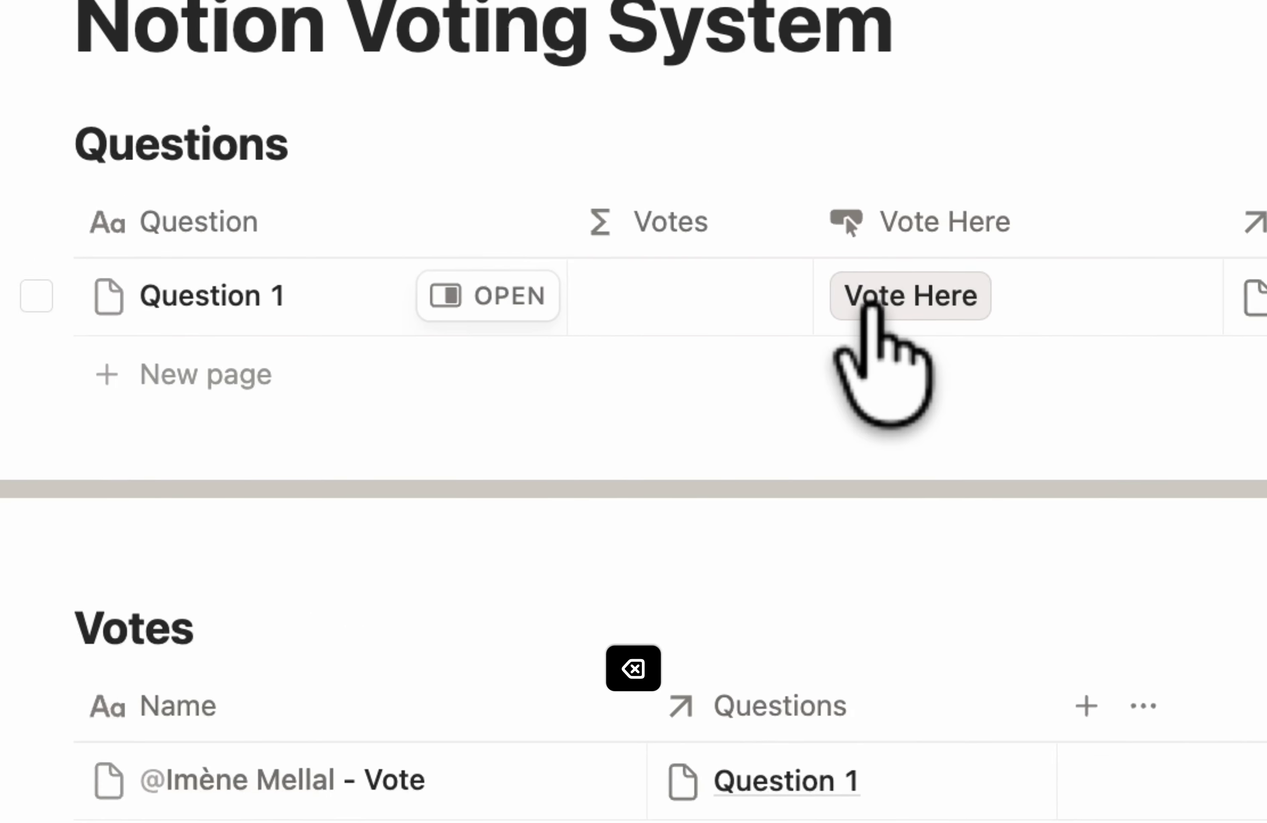
left_click(872, 304)
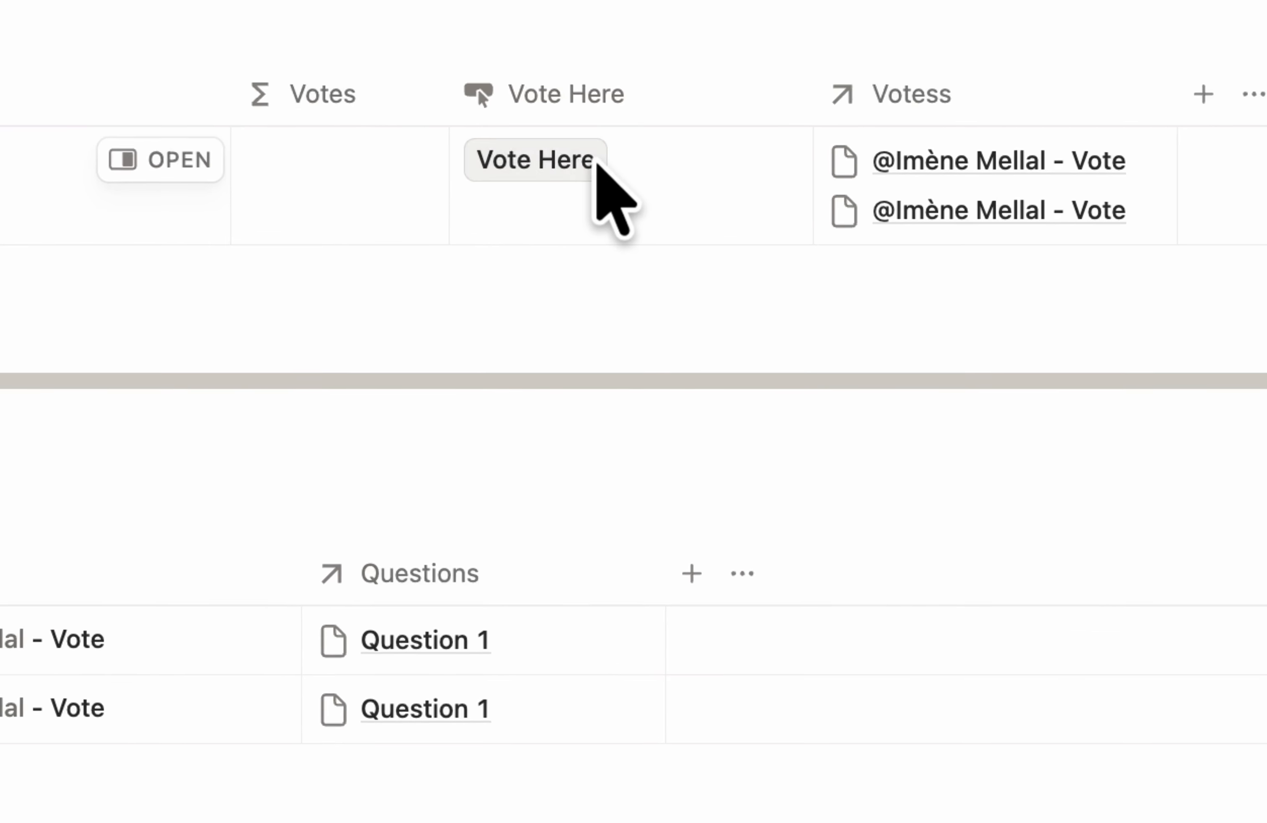
left_click(607, 304)
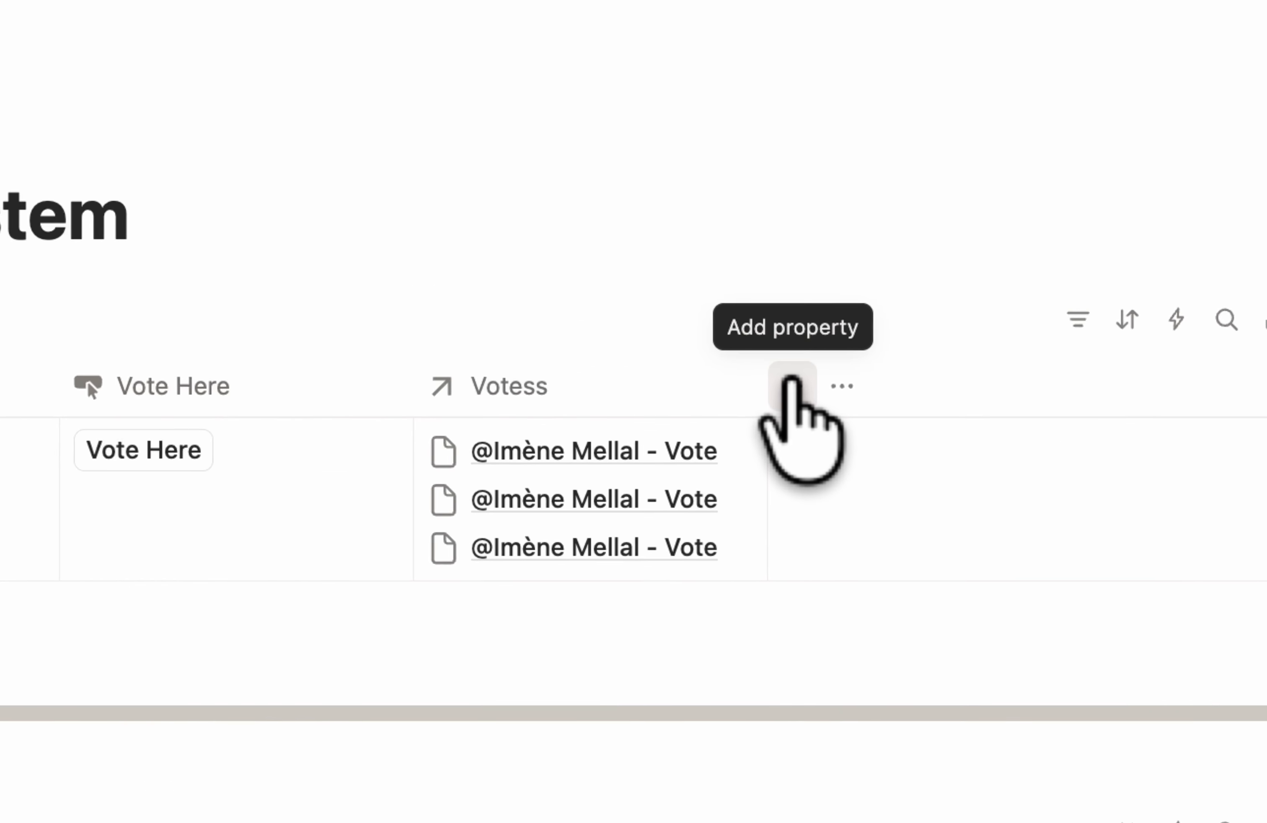
Add a rollup property to the Questions database that counts all linked pages through the Votess relation's Name property.
left_click(859, 280)
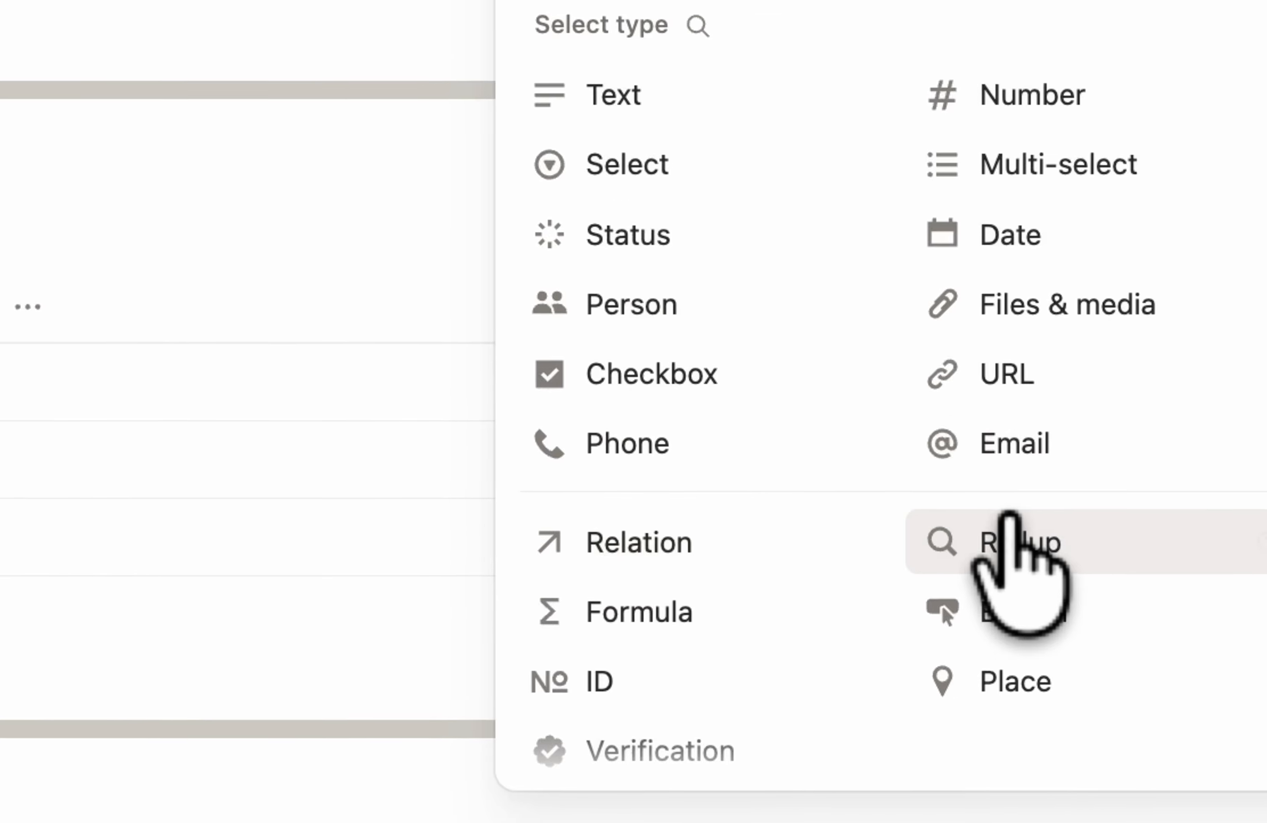
left_click(1009, 517)
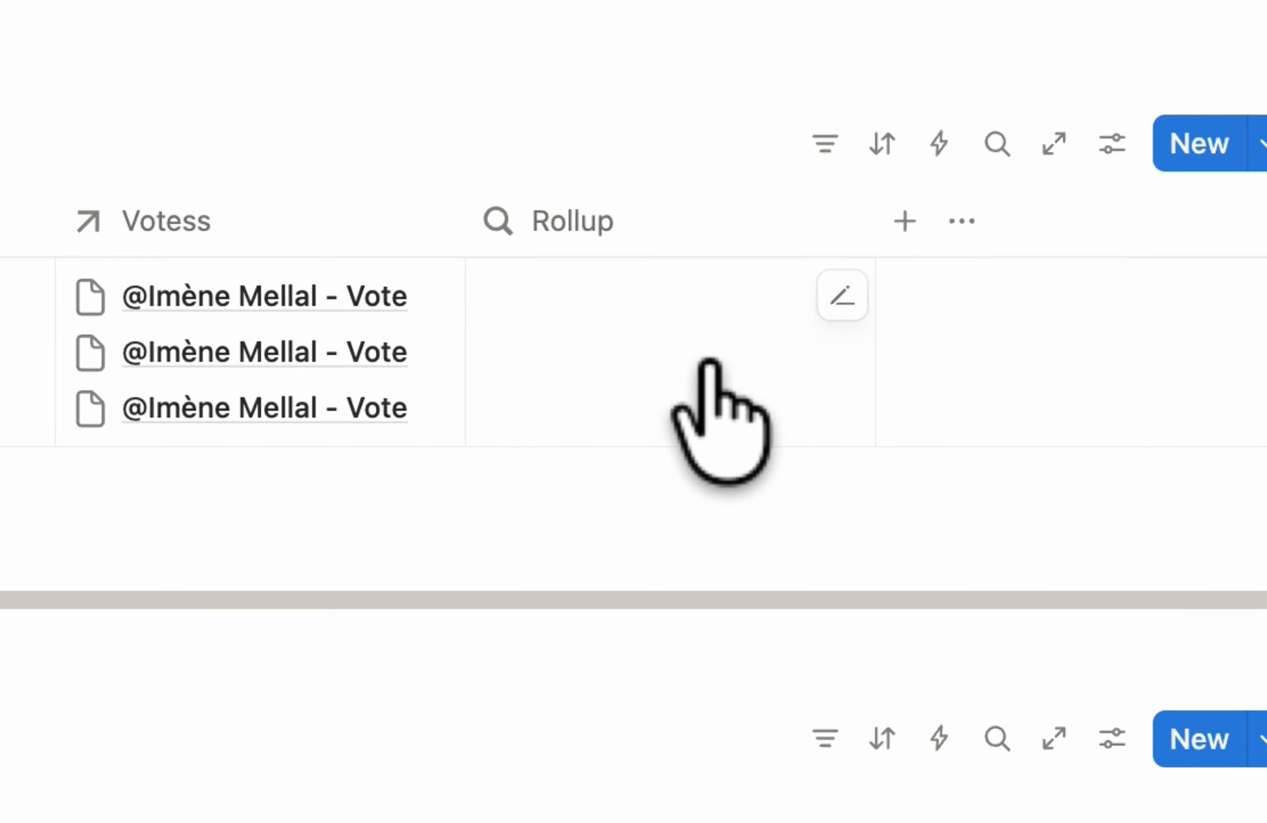
left_click(673, 313)
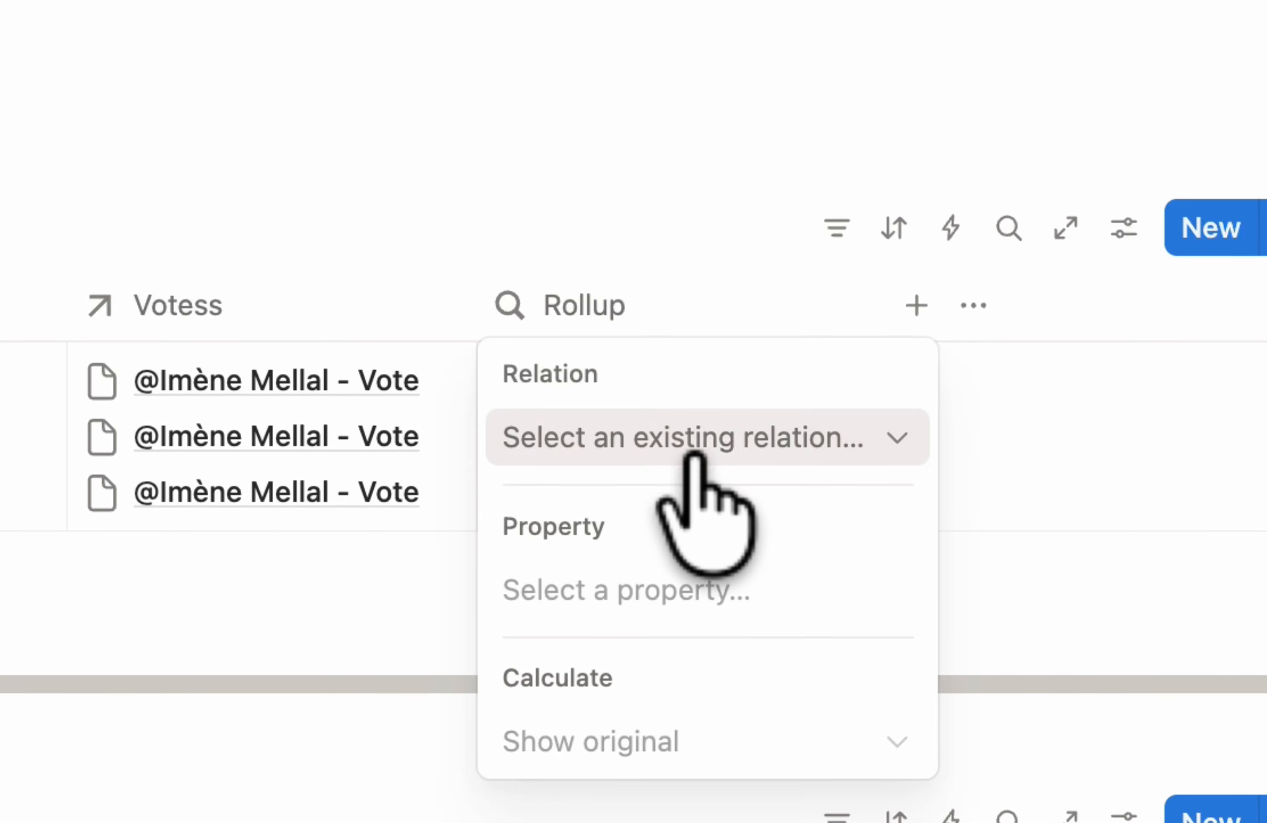
left_click(725, 505)
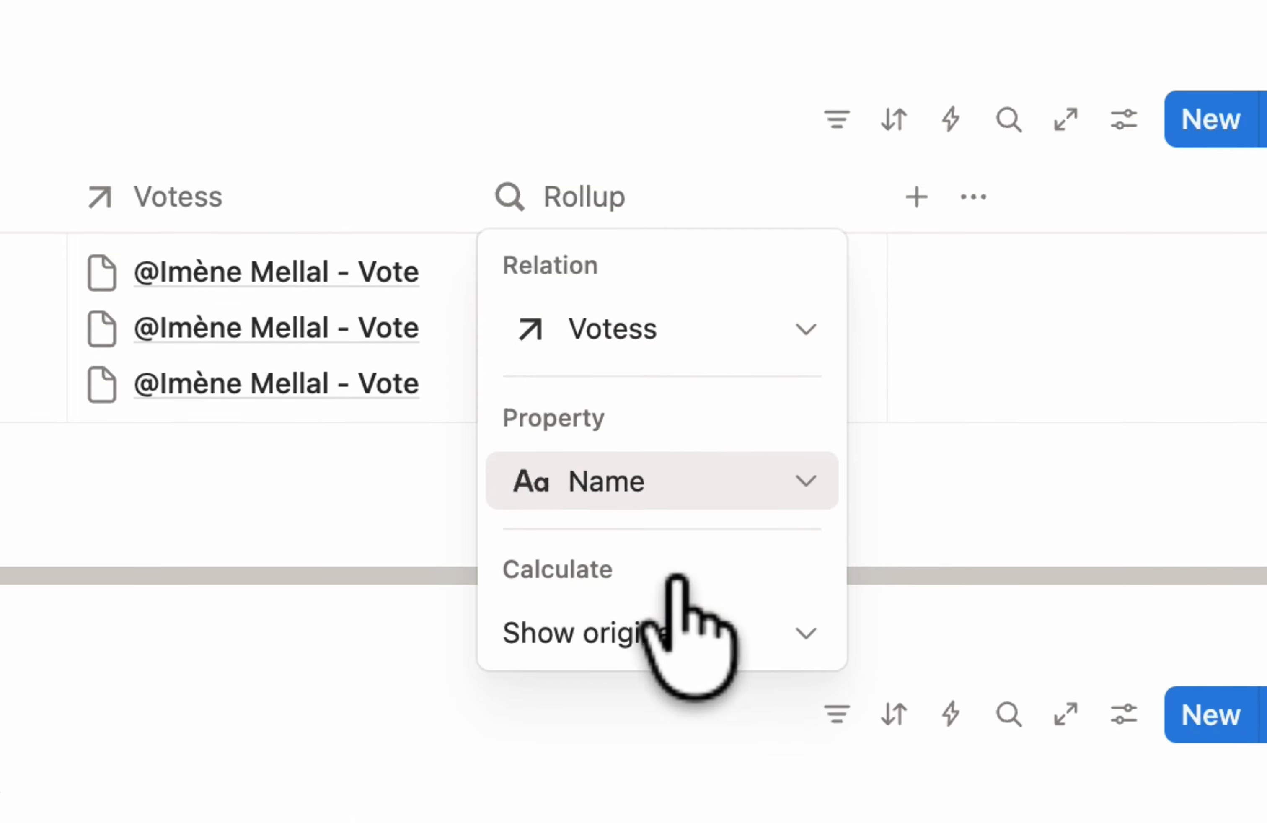
left_click(651, 737)
mouse_move(706, 722)
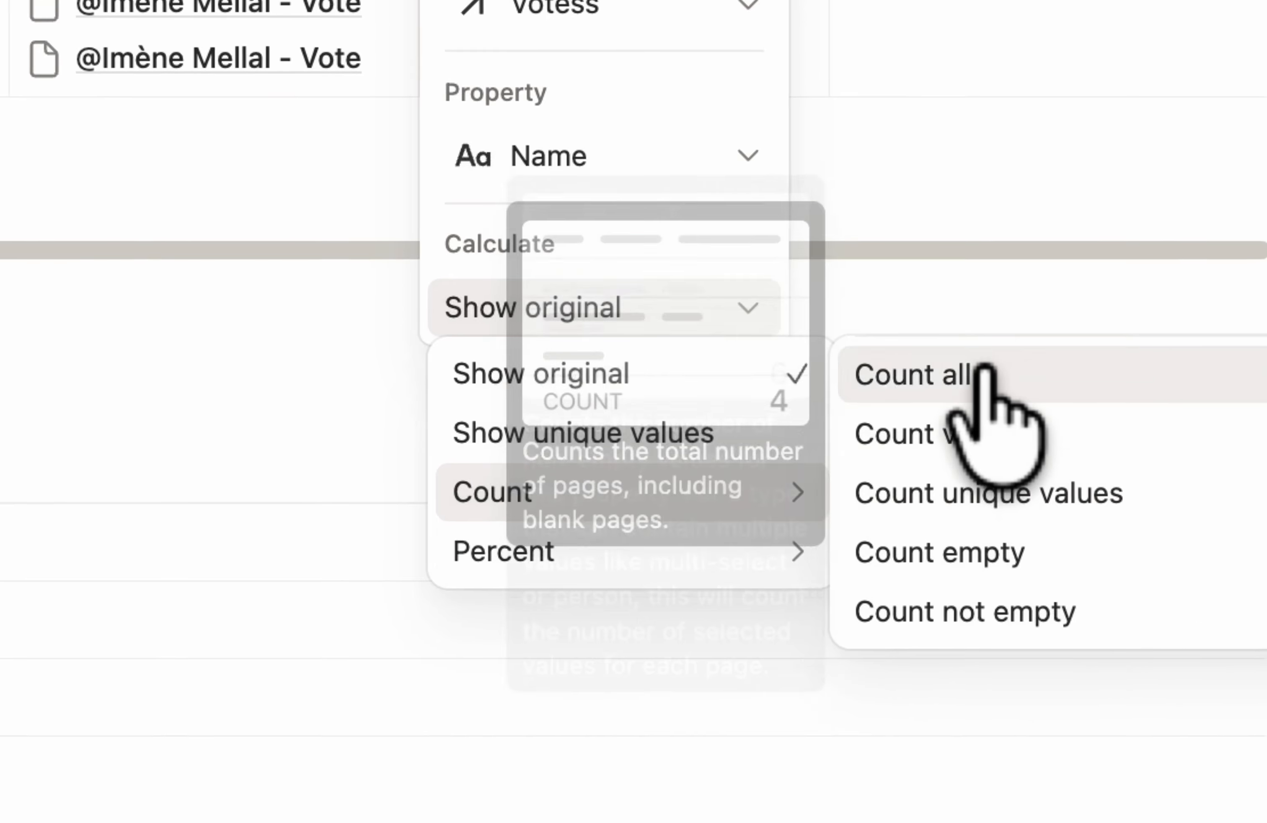
left_click(1032, 593)
left_click(616, 354)
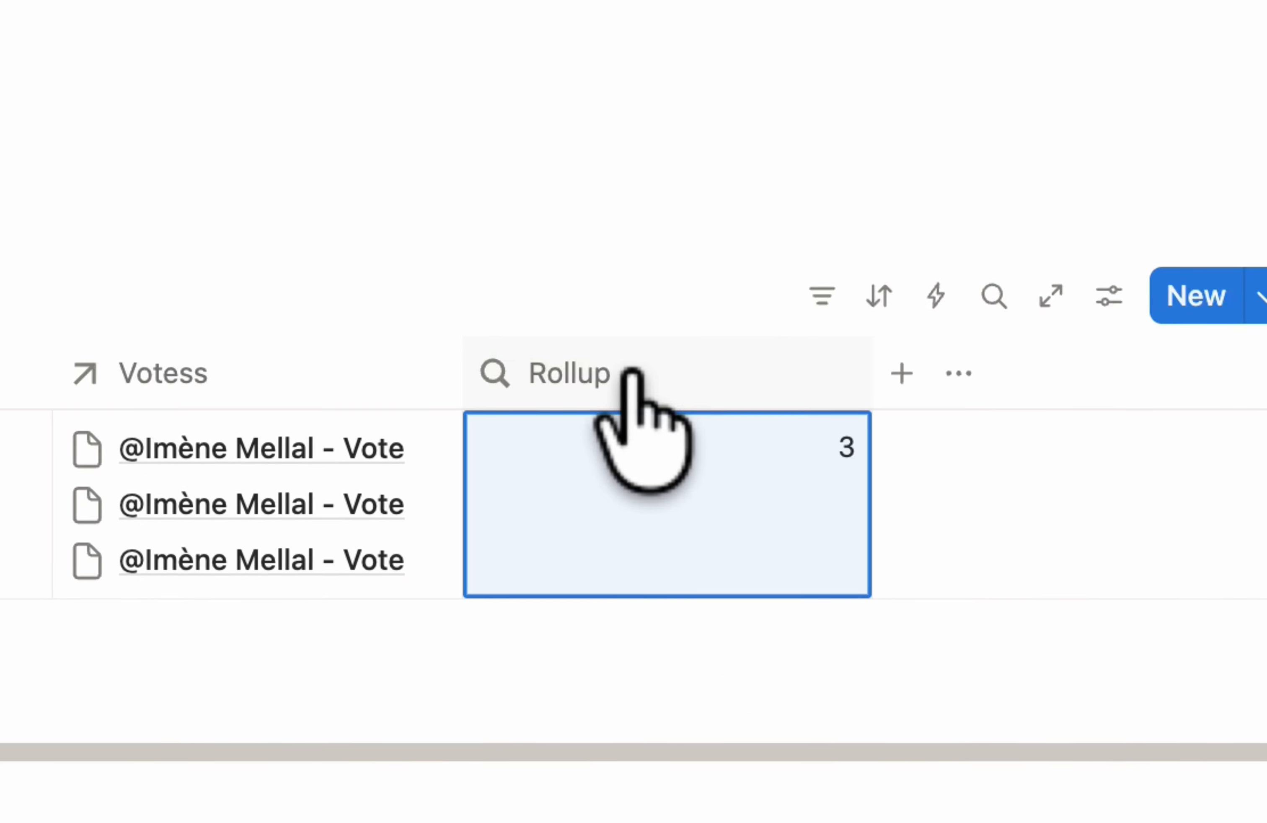
Narrow the Rollup column in the Questions database.
left_click_drag(631, 375, 517, 368)
left_click_drag(441, 369, 1069, 425)
left_click_drag(857, 354, 666, 364)
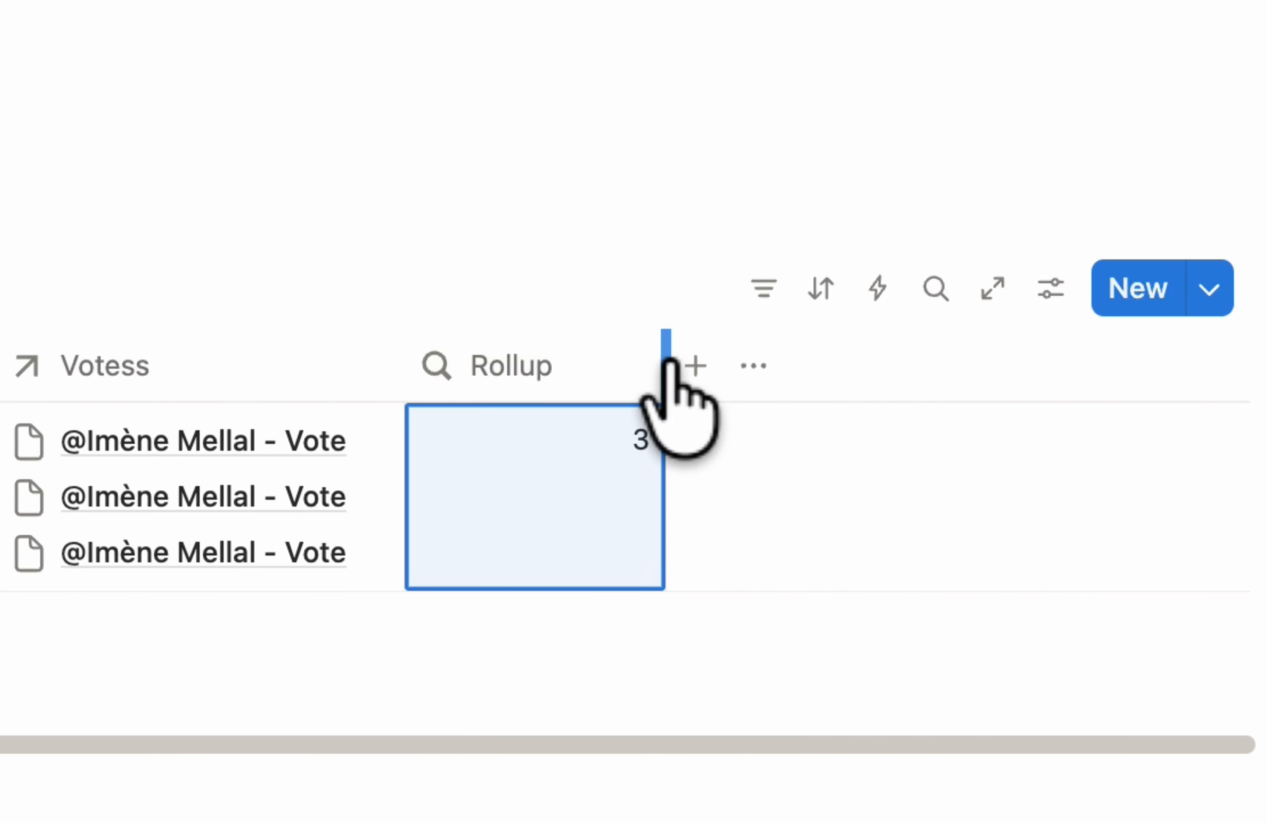
Change the Rollup property's icon to the 123 number icon, found by searching for num.
left_click(494, 365)
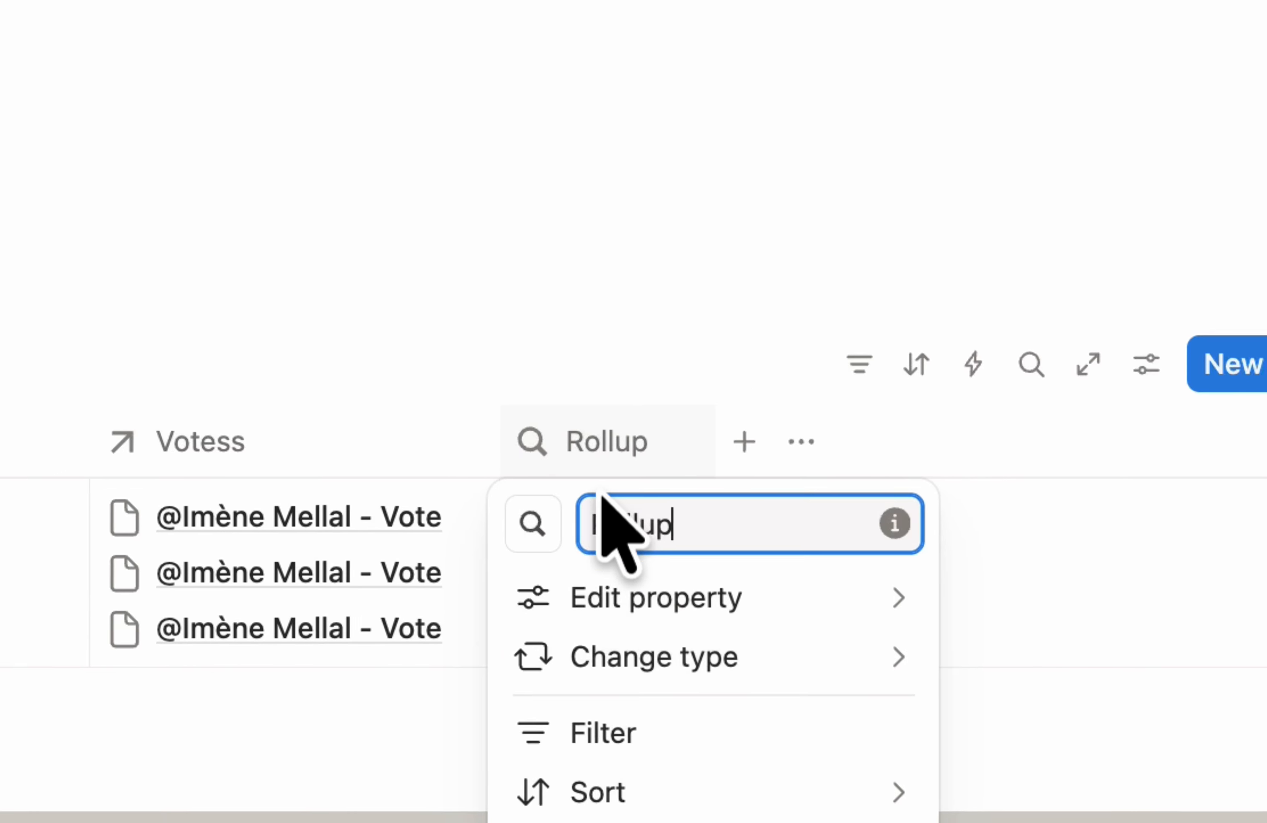
left_click(456, 447)
type("total")
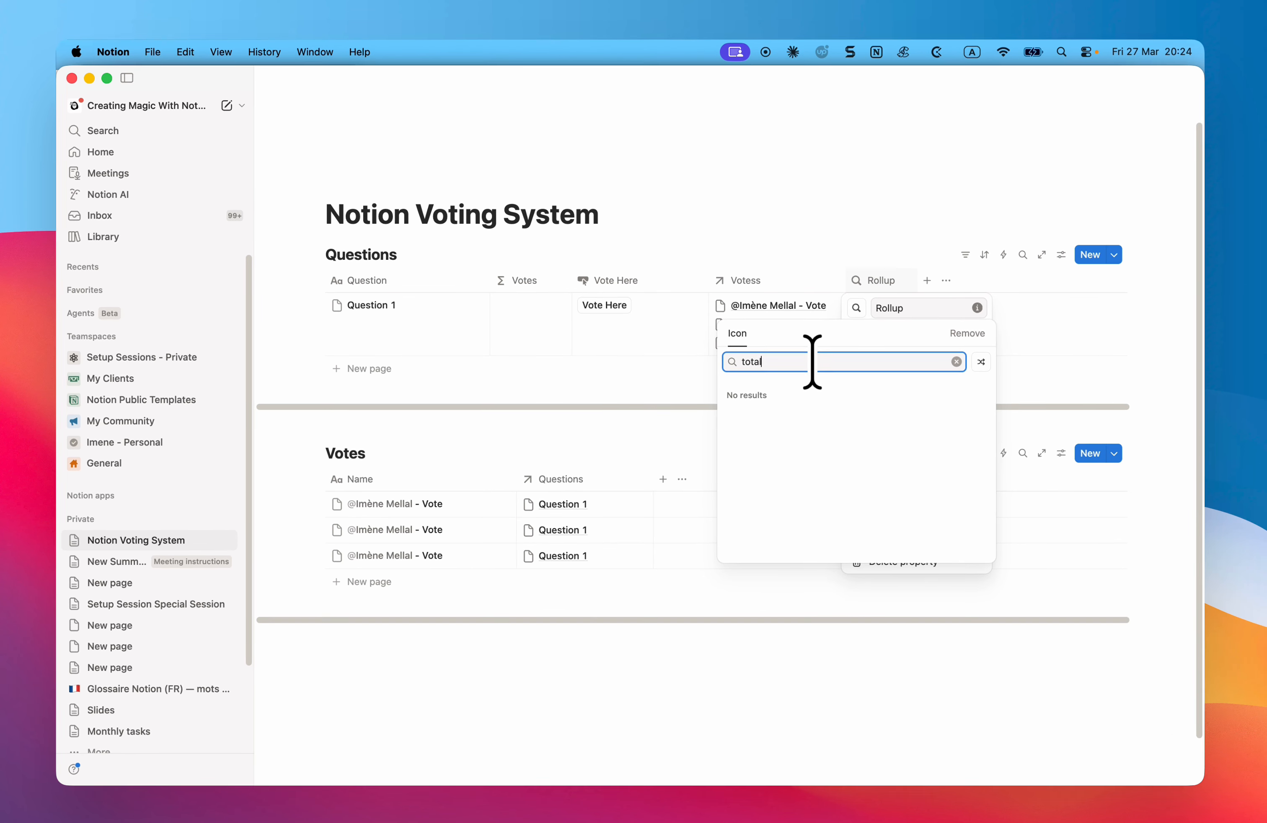
key("BackSpace")
key("BackSpace")
key("BackSpace")
key("BackSpace")
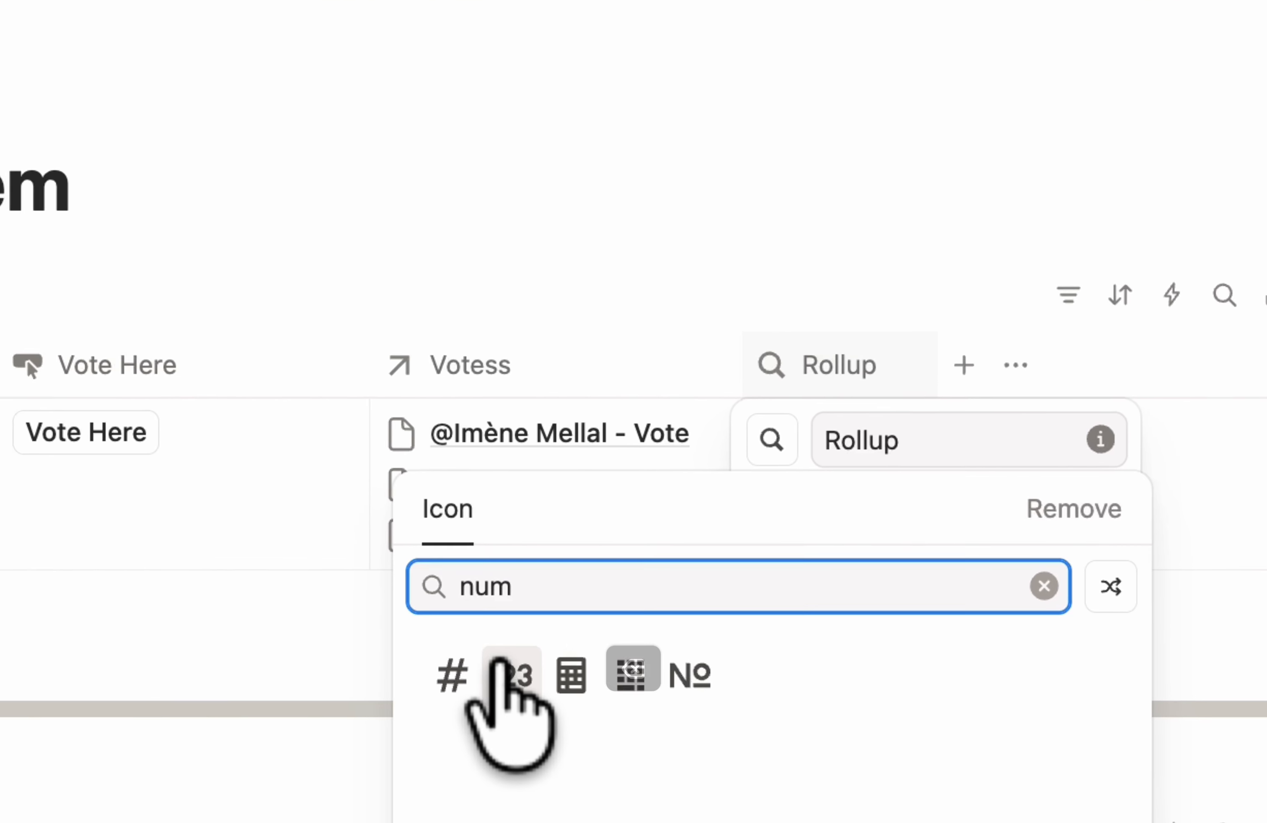
left_click(764, 393)
left_click(906, 157)
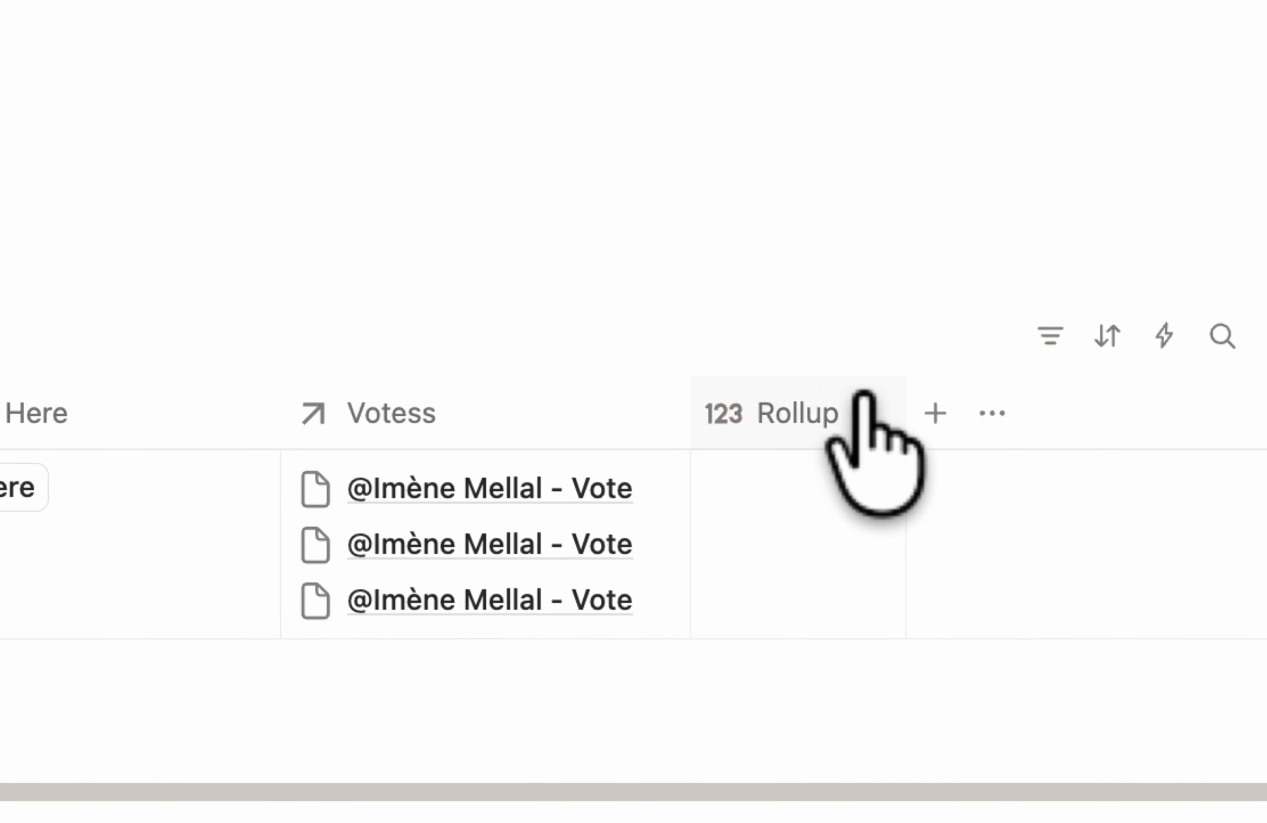
Rename the rollup property TOTAL VOTES and place its column in front of Votes.
left_click(902, 279)
double_click(772, 512)
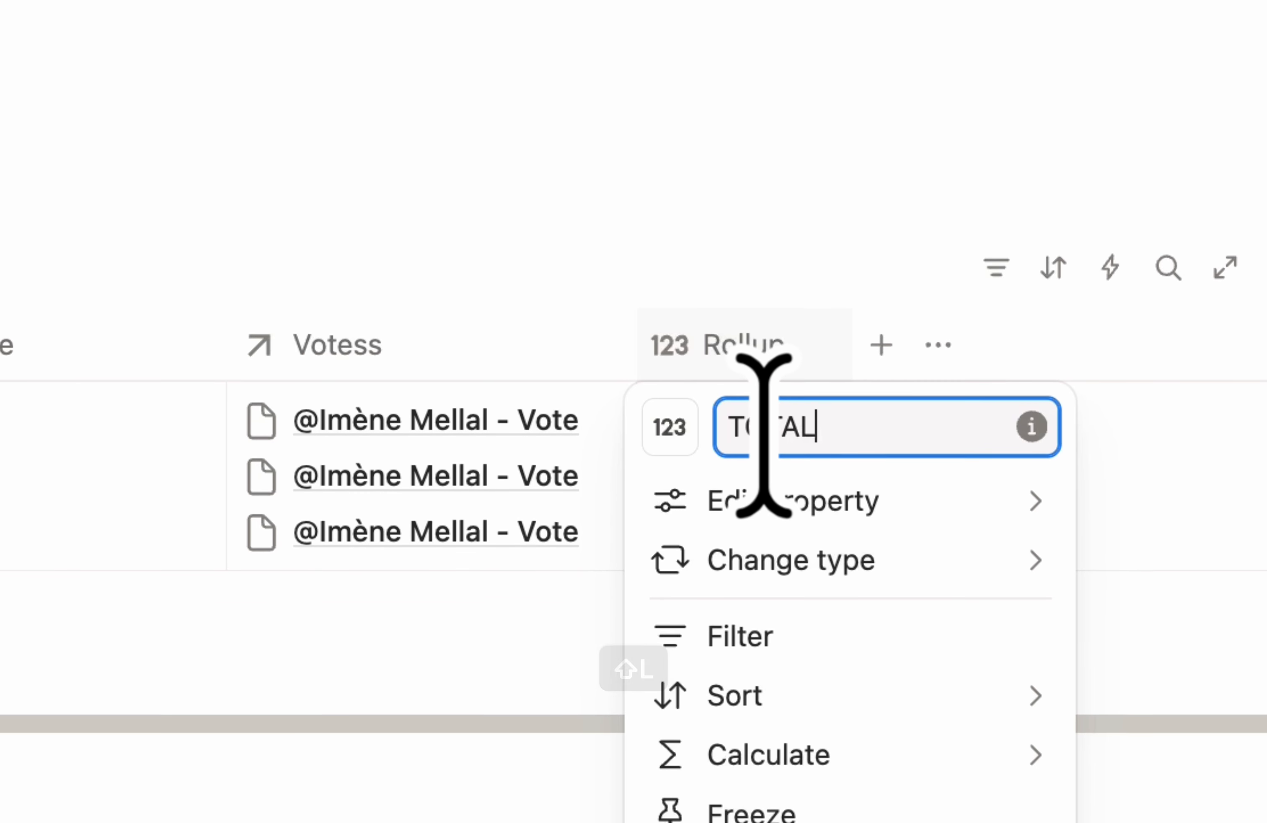
type("TOTAL VOTES")
key("Return")
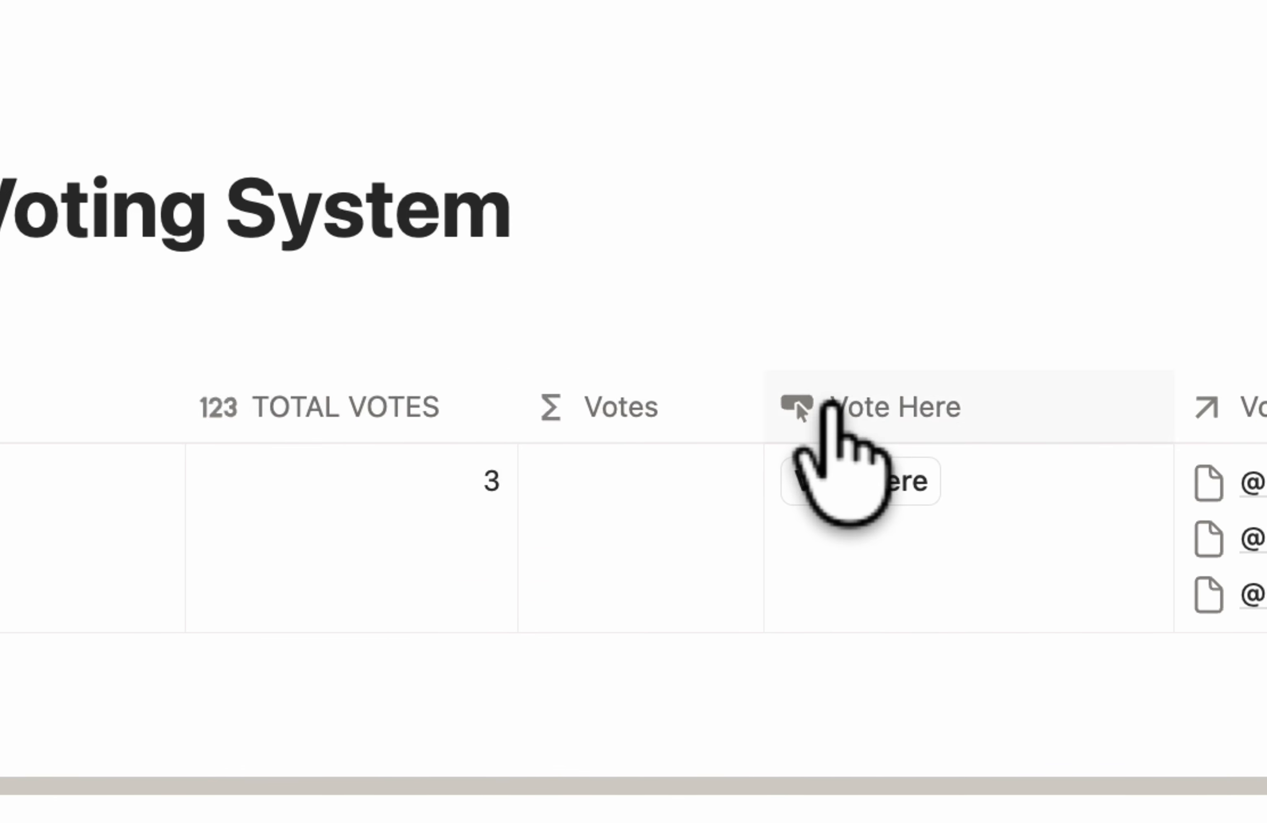
Cast two more test votes on Question 1 and check the entries added to the Votes database.
left_click(758, 448)
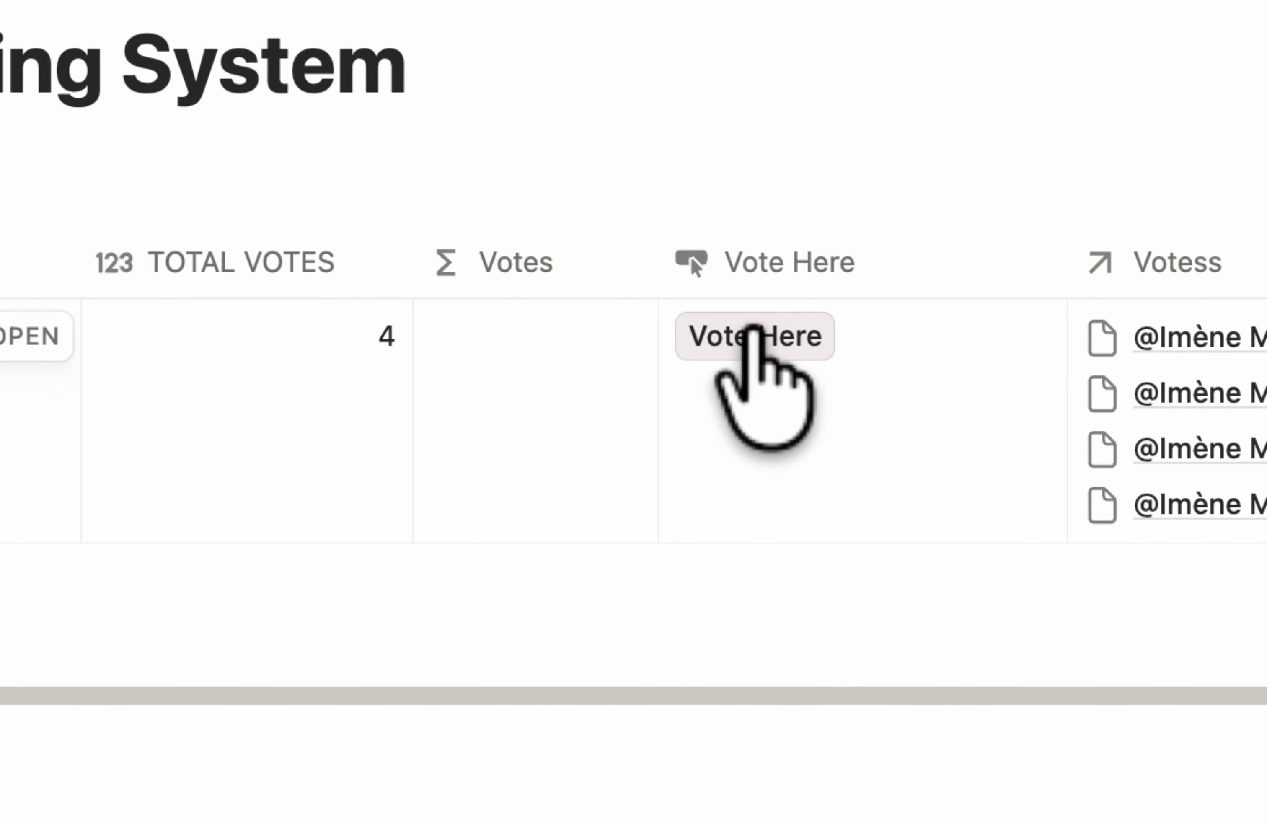
scroll(516, 545, "down", 2)
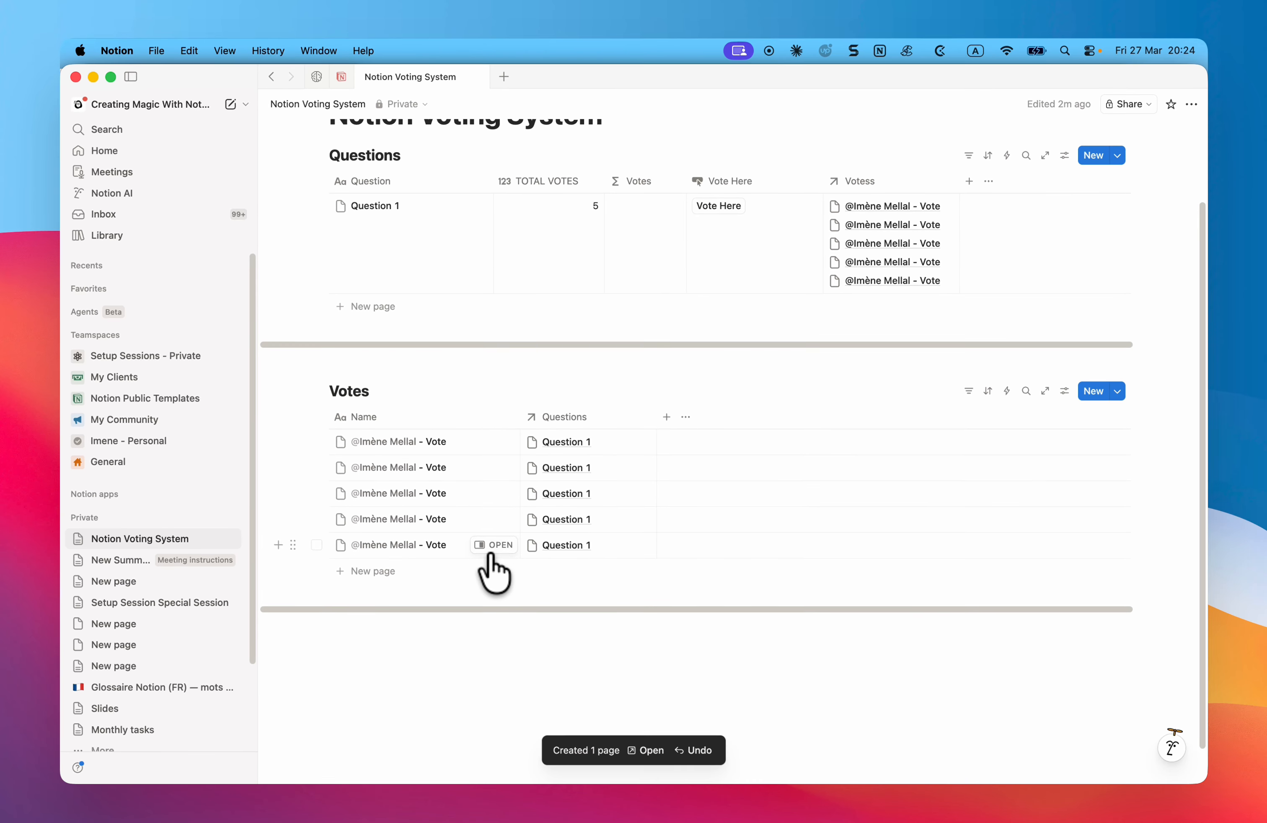
scroll(491, 555, "up", 2)
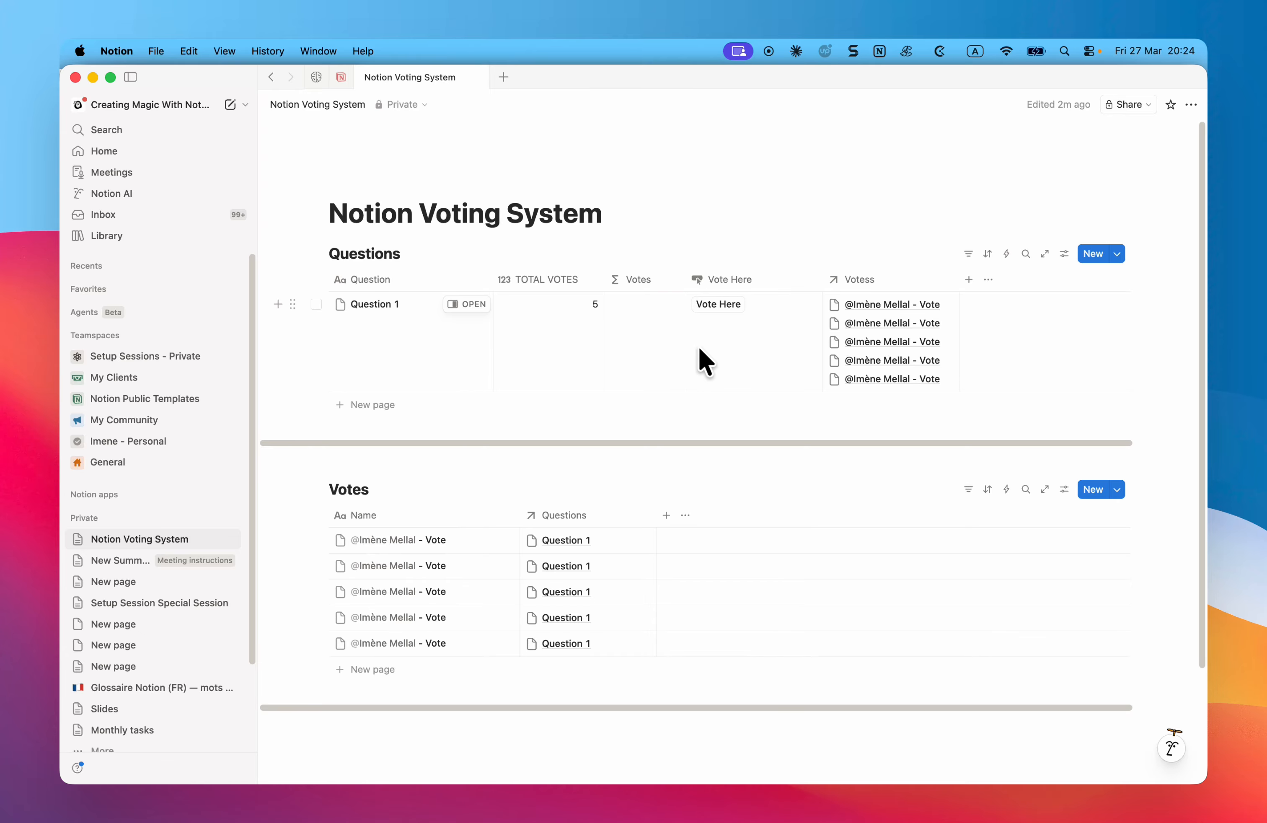
Have Notion AI write the Votes formula to count the linked vote pages, counting anyone who voted more than once only once, and save it.
left_click(640, 311)
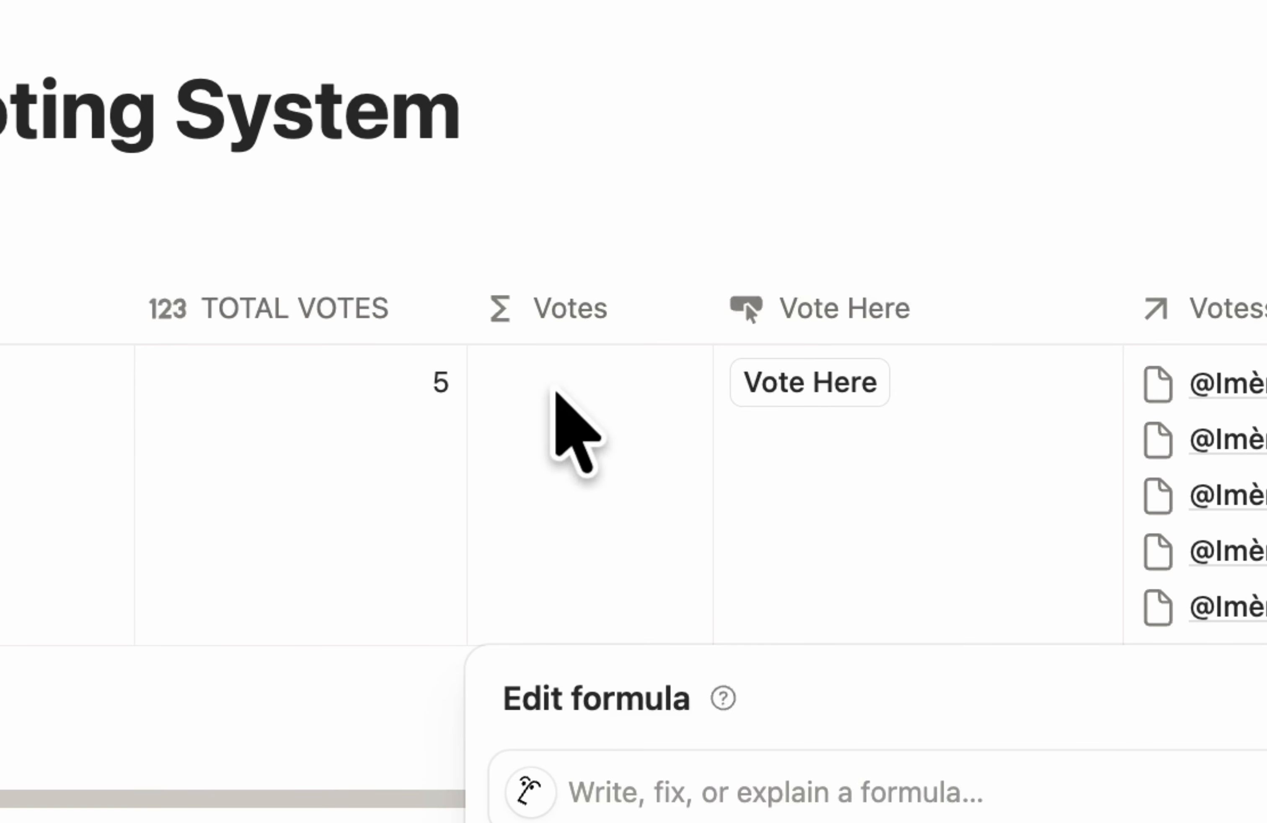
left_click(668, 792)
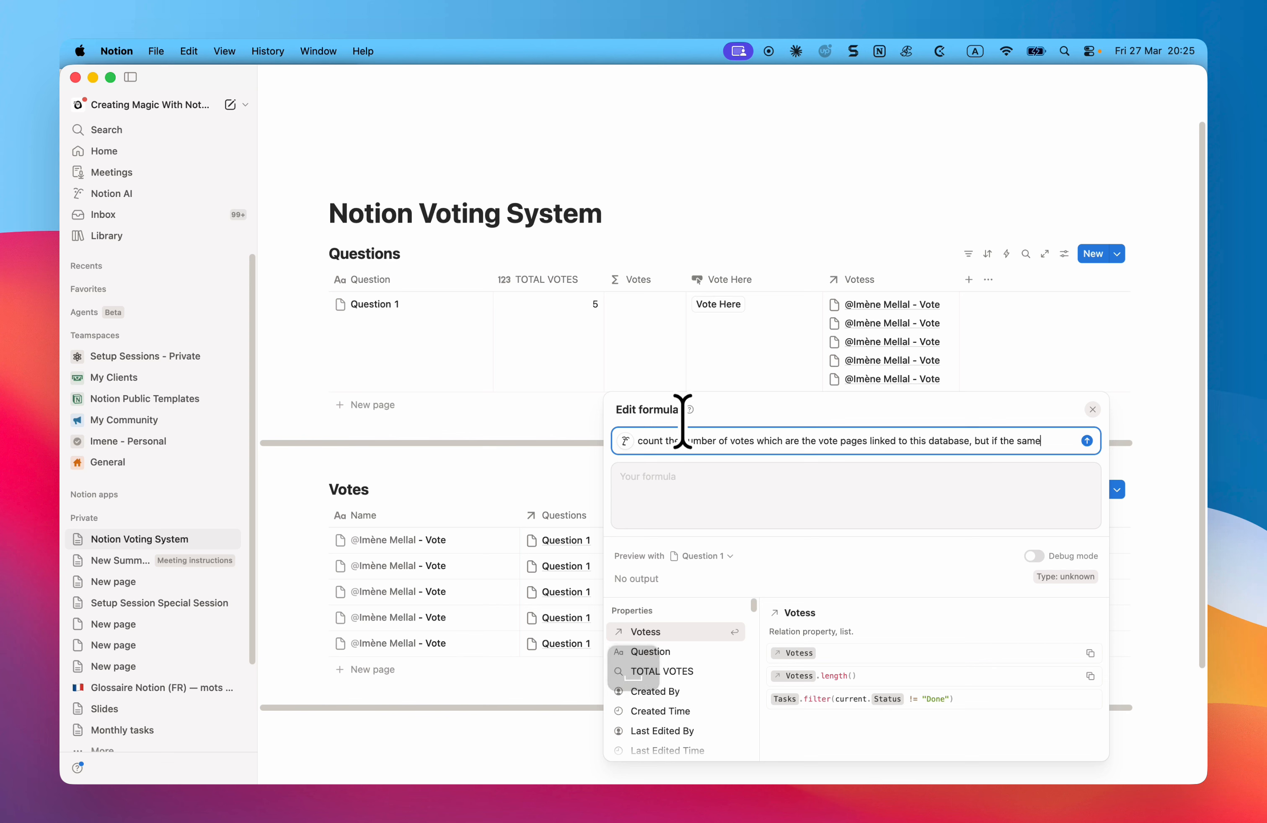
type("on")
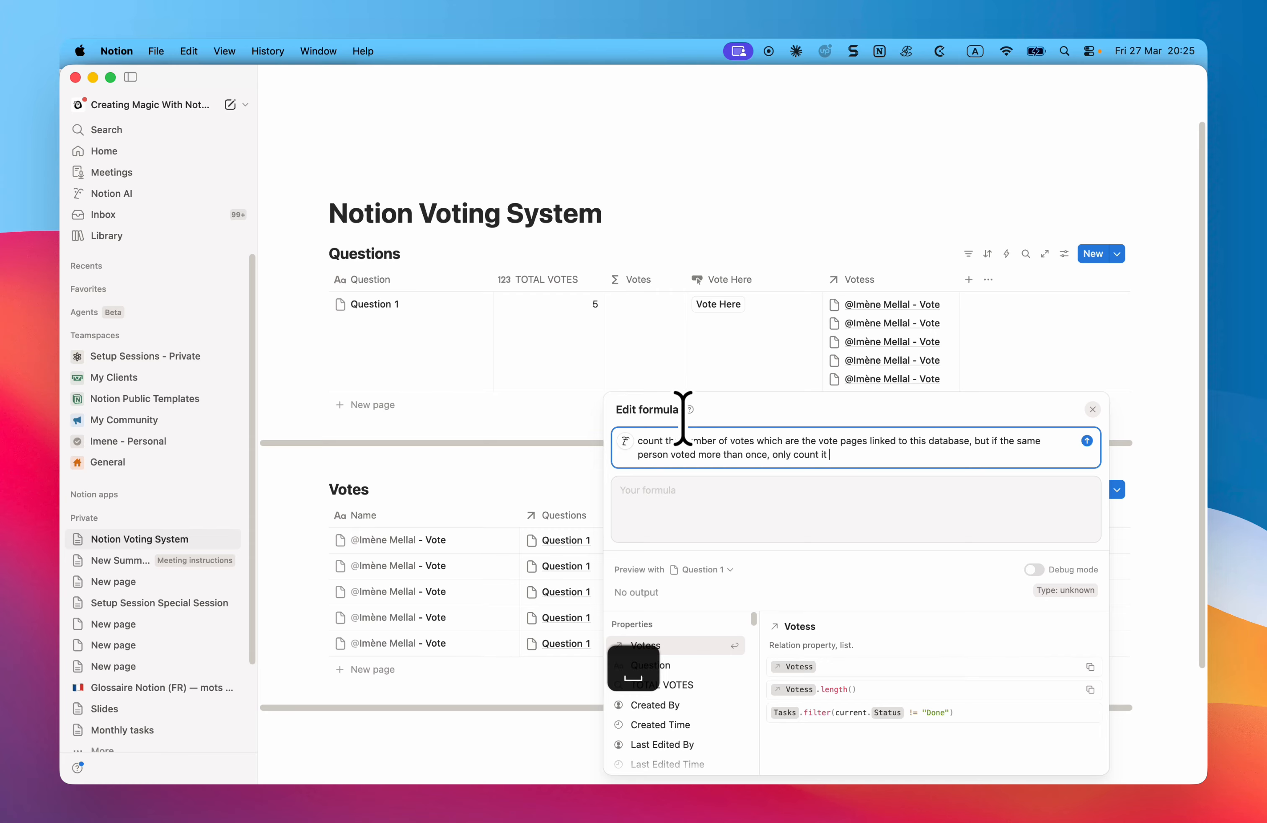
key("Return")
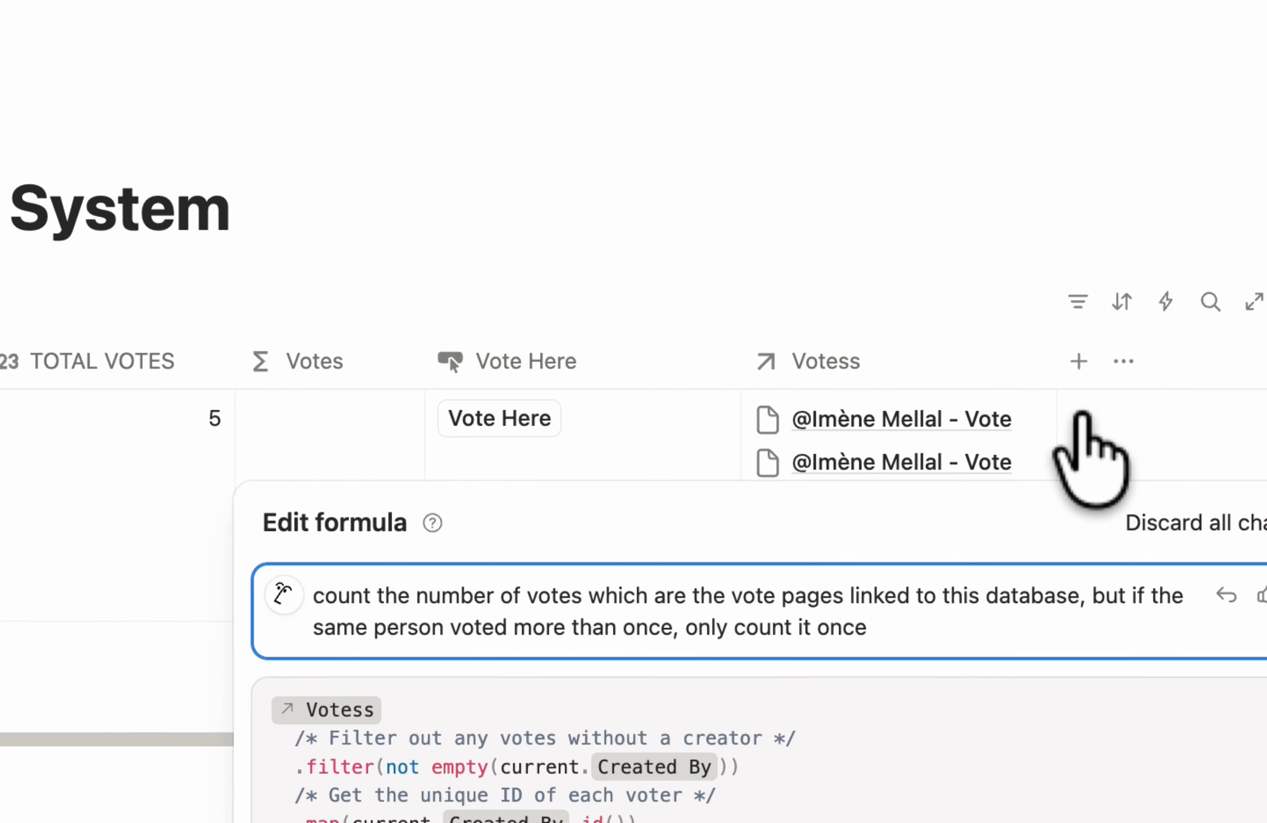
left_click(880, 207)
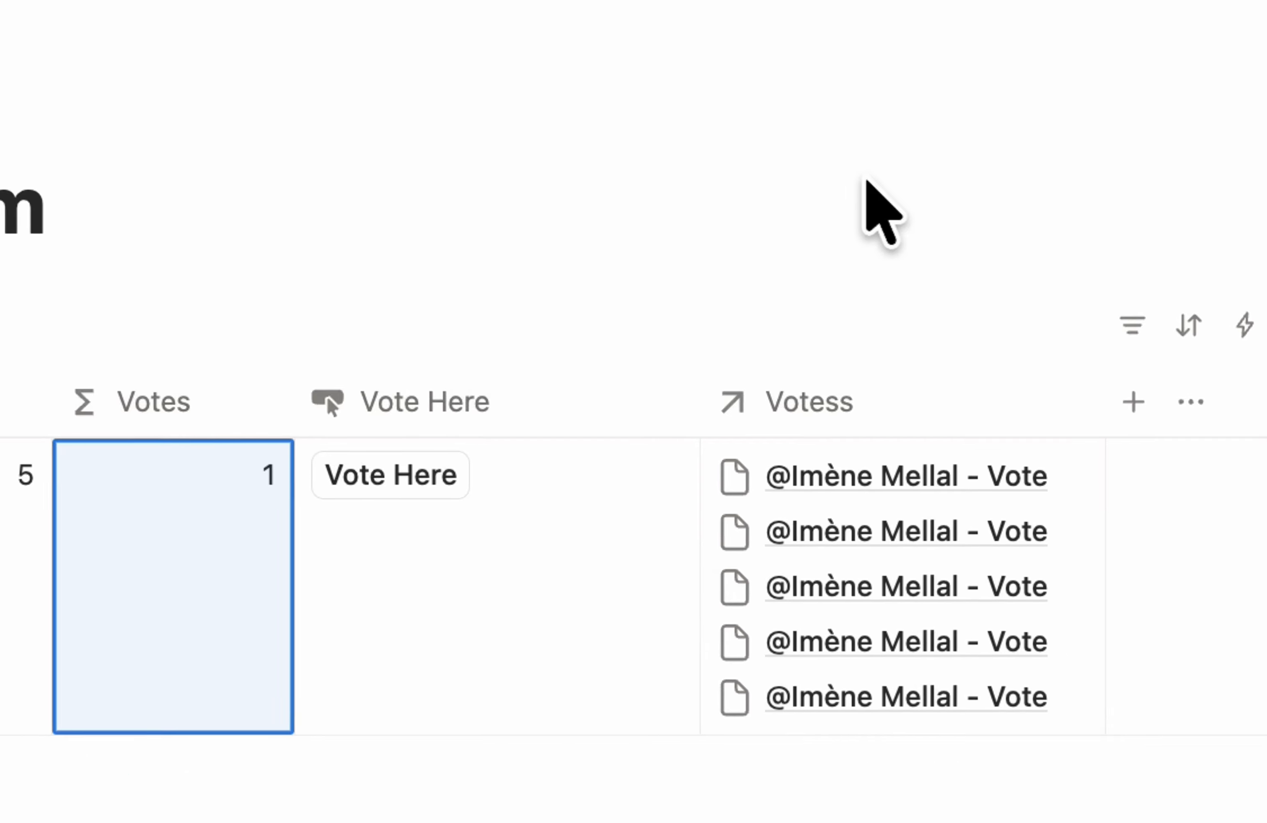
Move the Votes formula column before TOTAL VOTES, give it a custom icon, and narrow it.
left_click_drag(665, 280, 632, 277)
left_click_drag(441, 389, 292, 391)
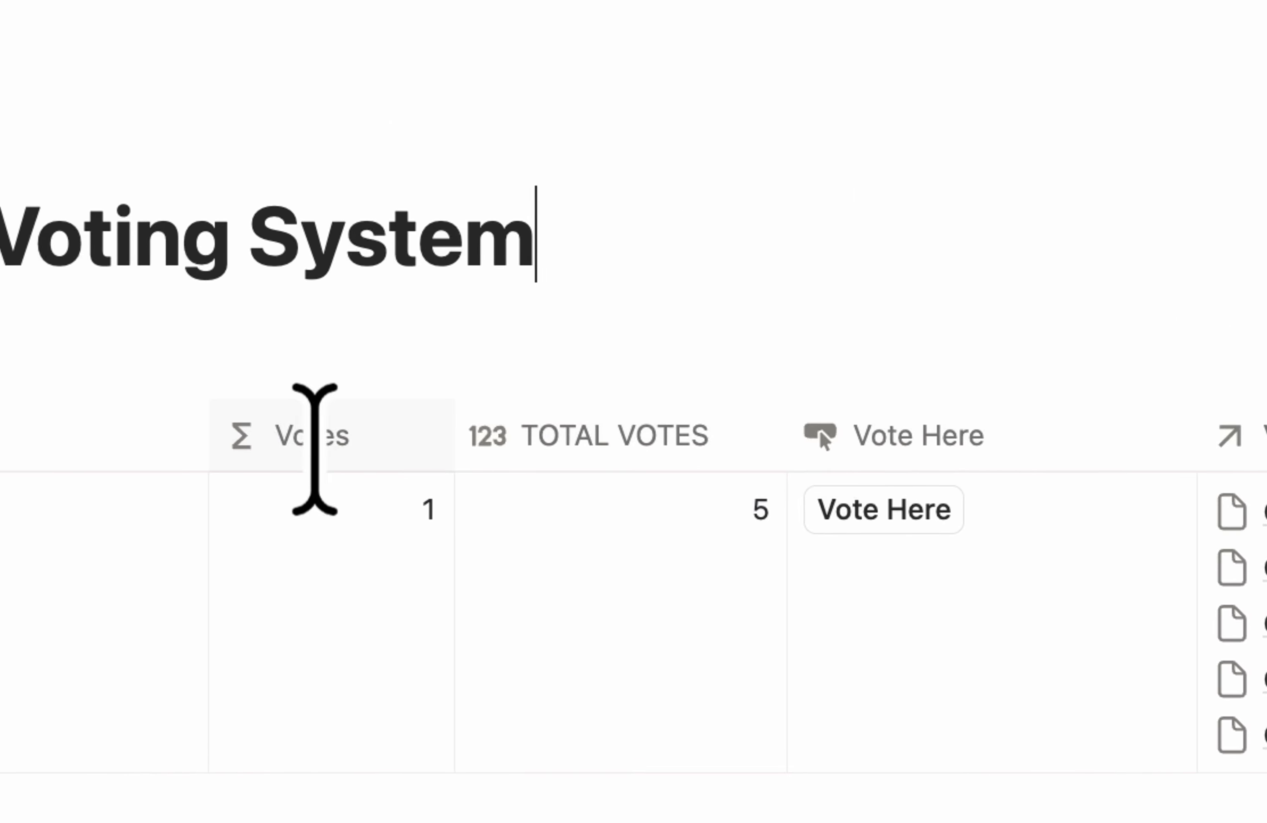
left_click(315, 443)
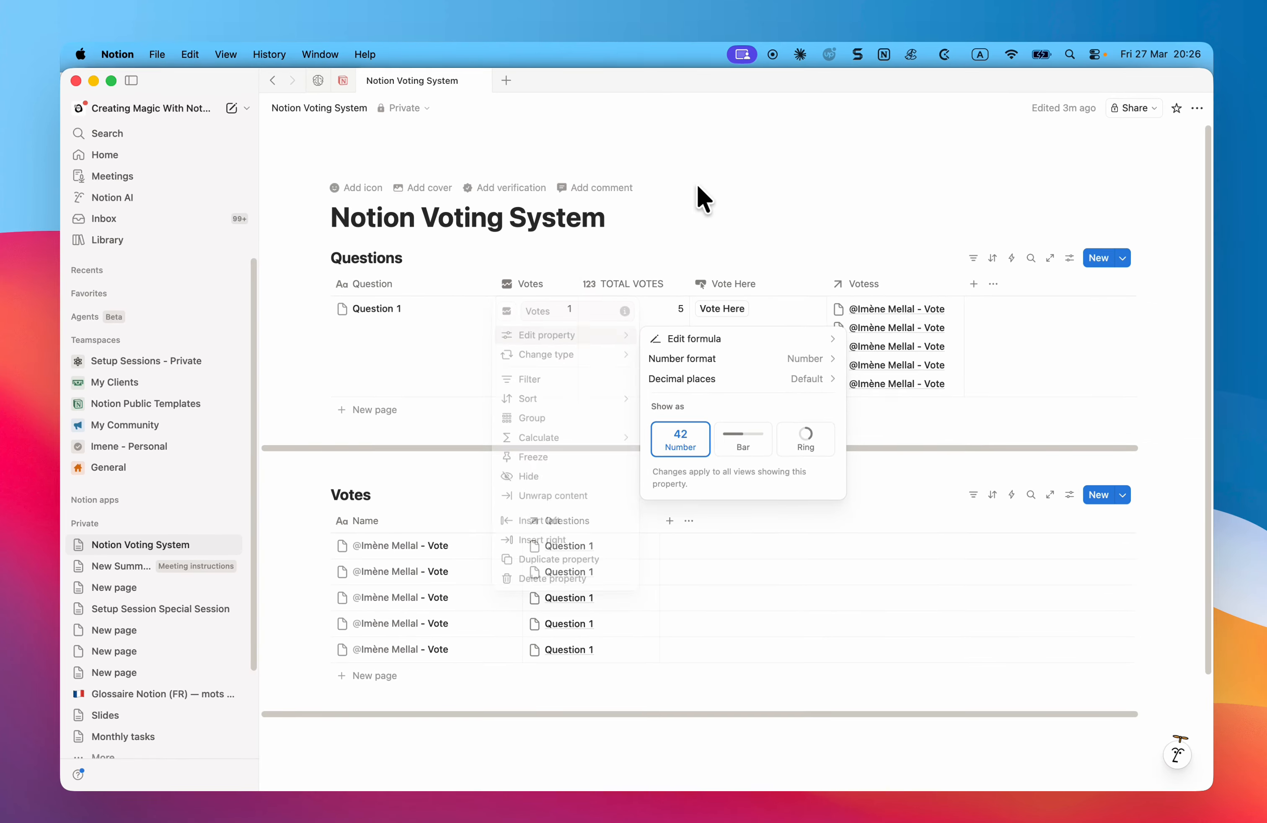
left_click_drag(577, 282, 563, 282)
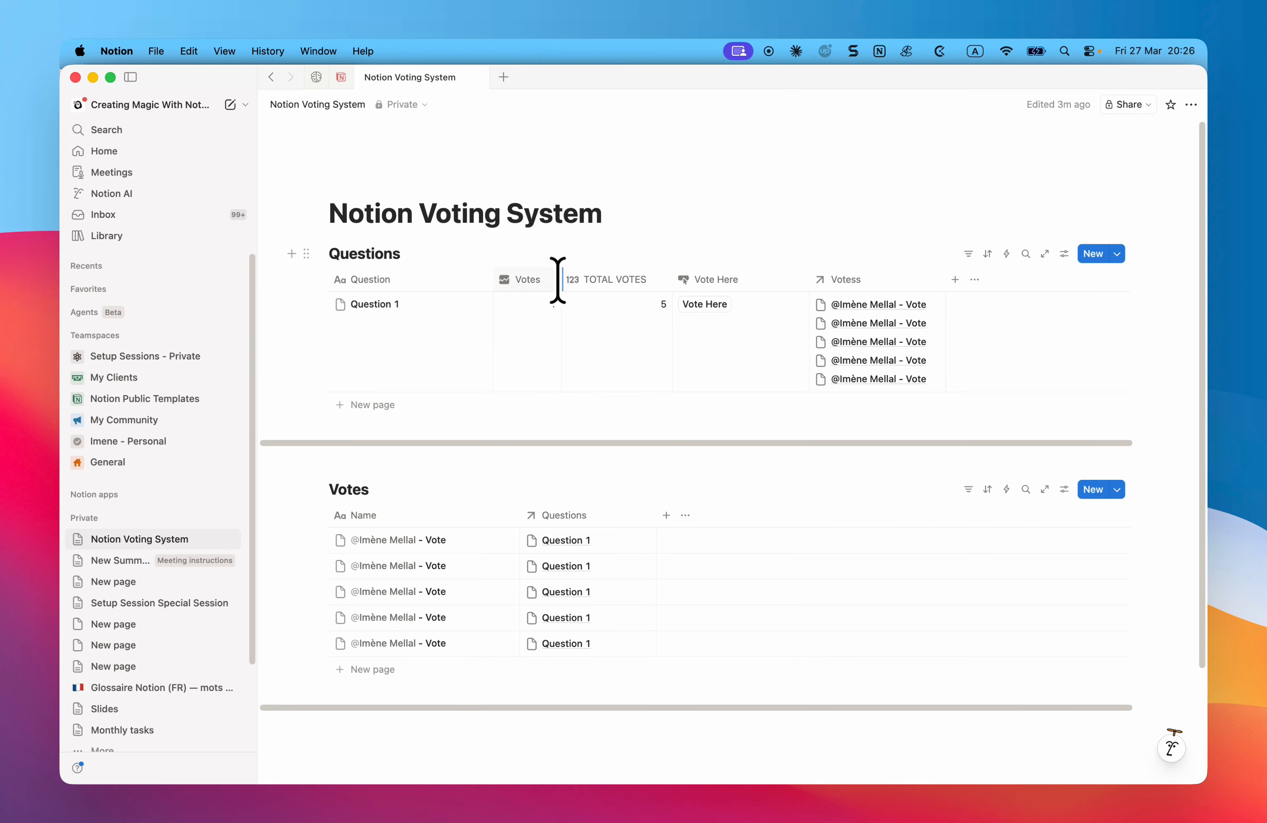
Cast four more test votes on Question 1 with its Vote Here button.
left_click(703, 306)
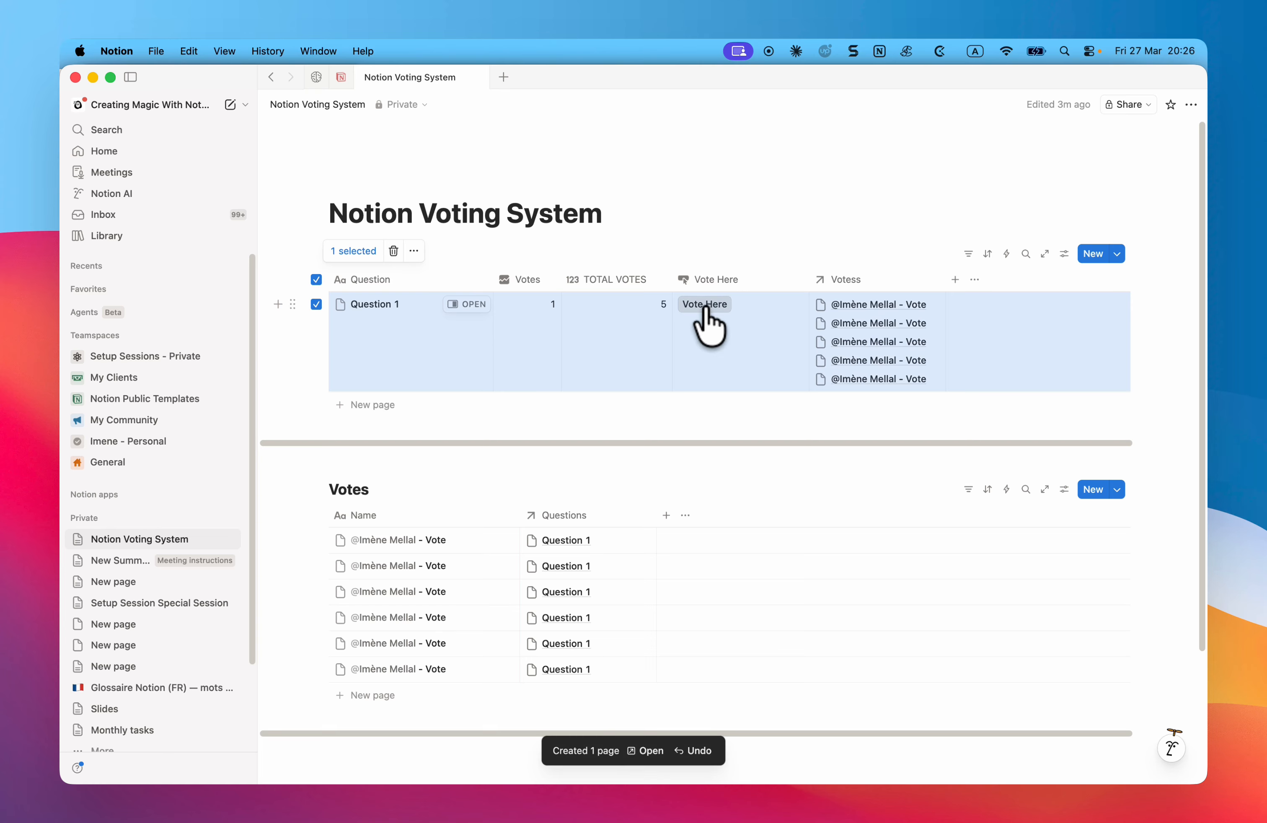
left_click(706, 307)
left_click(821, 198)
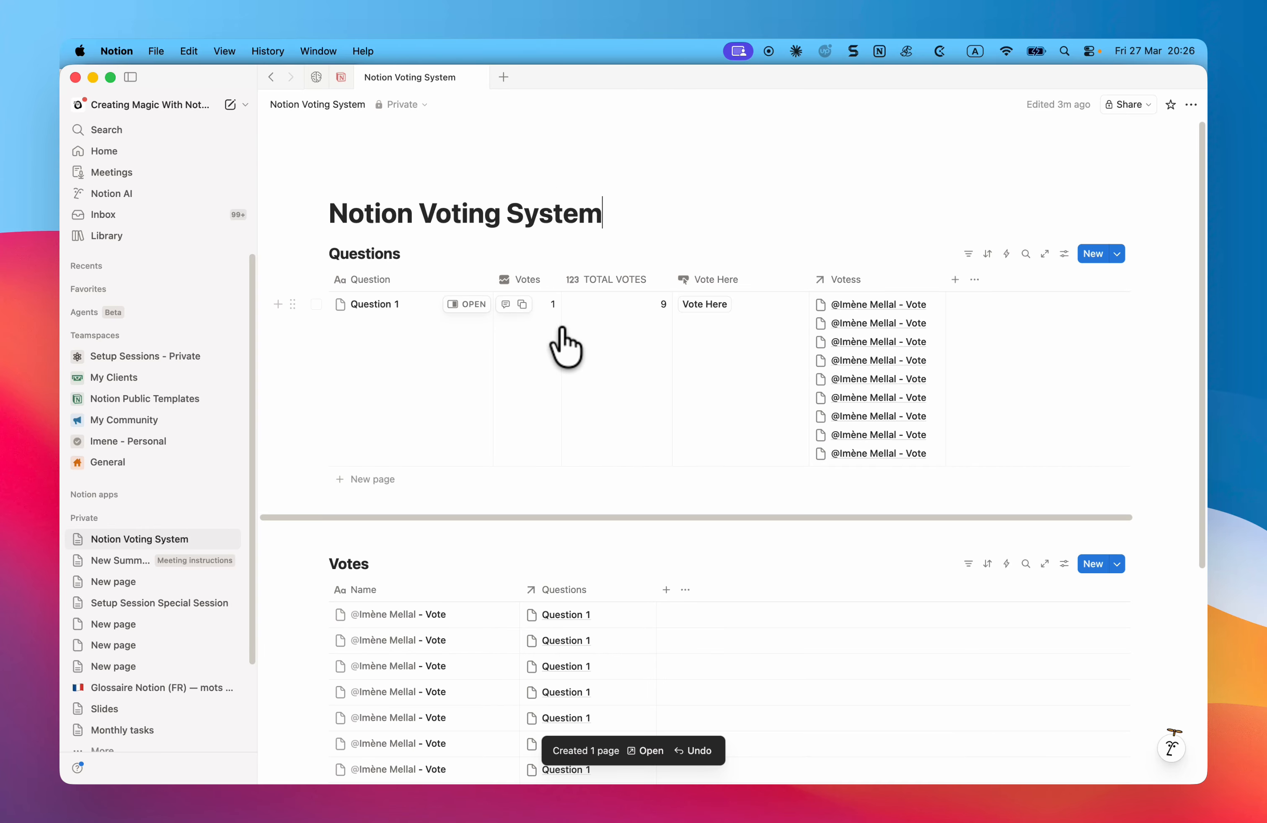
Review the Votes formula, compare with the 2026 Notion Jacket Voting example in Safari, and return to Notion to close the formula editor.
left_click(534, 336)
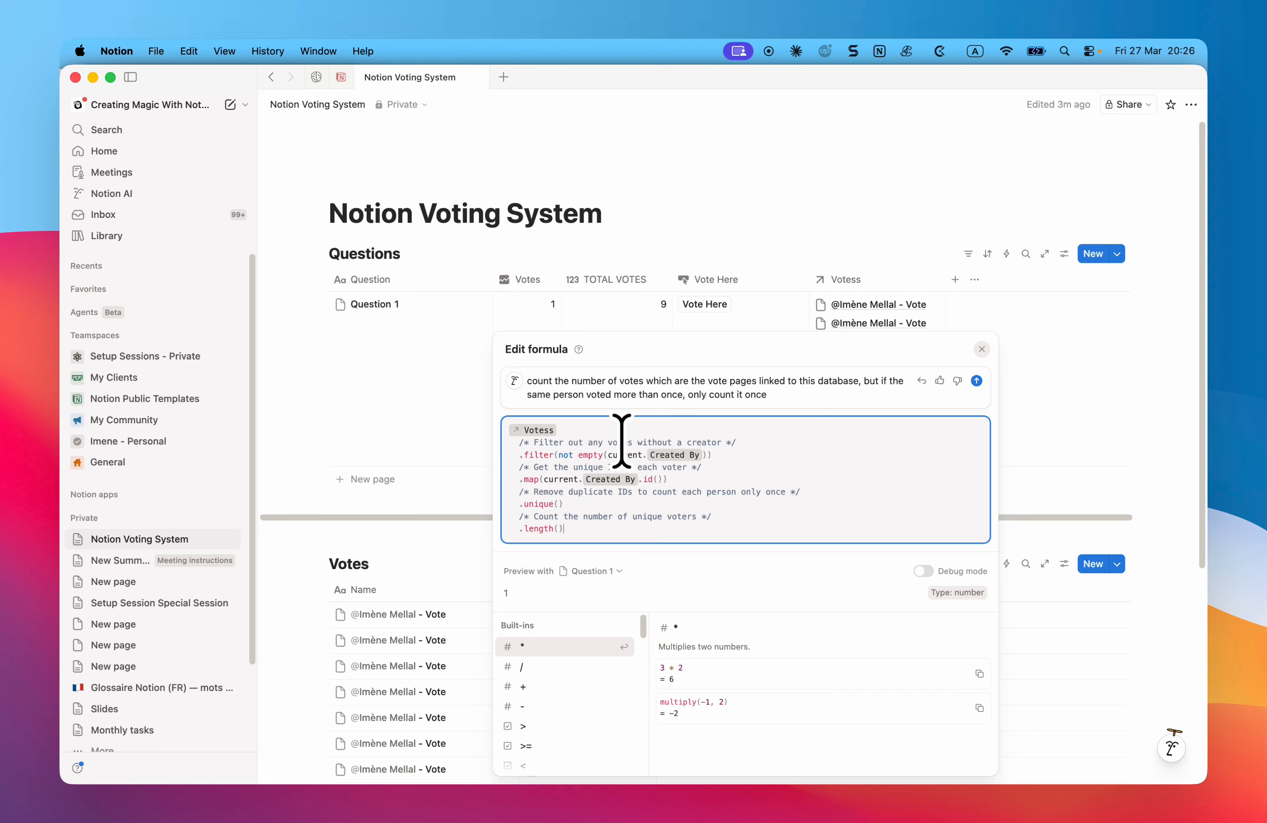
left_click(275, 761)
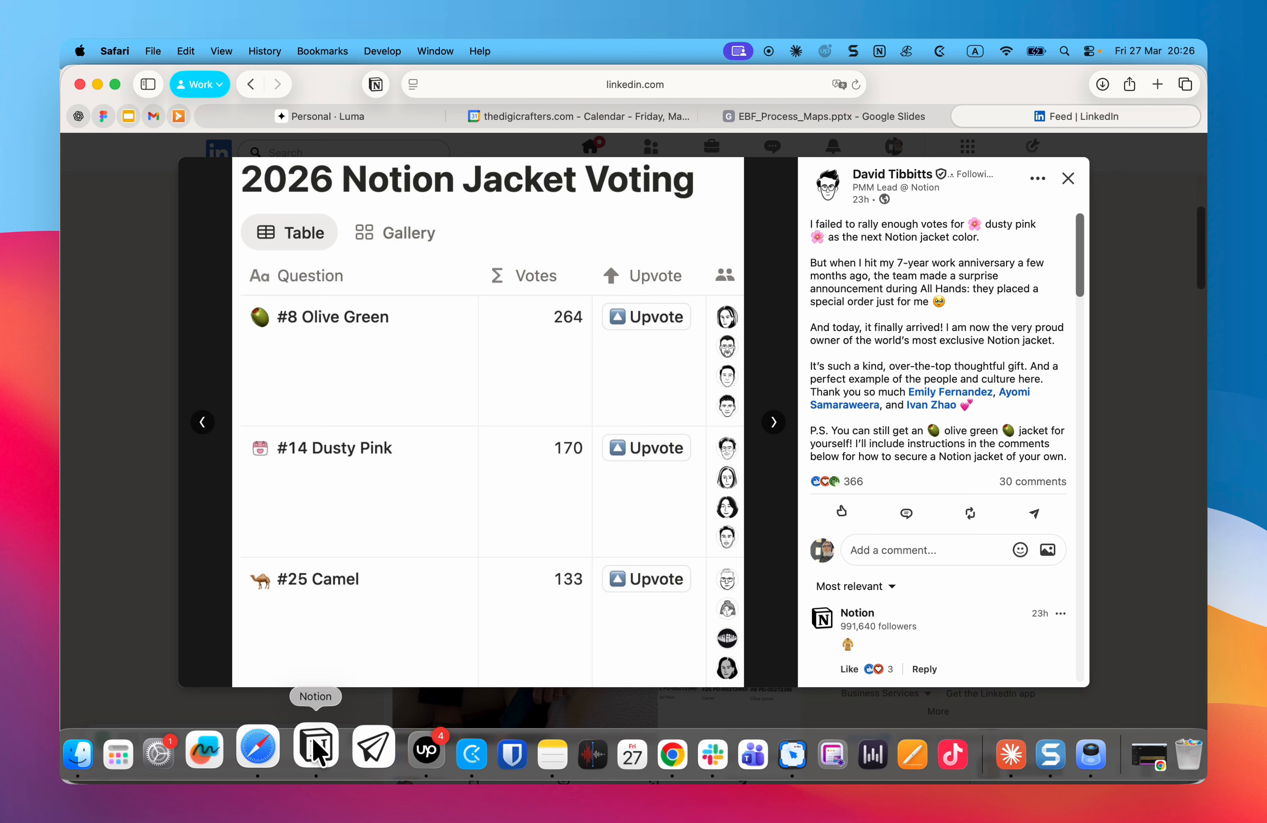
left_click(316, 751)
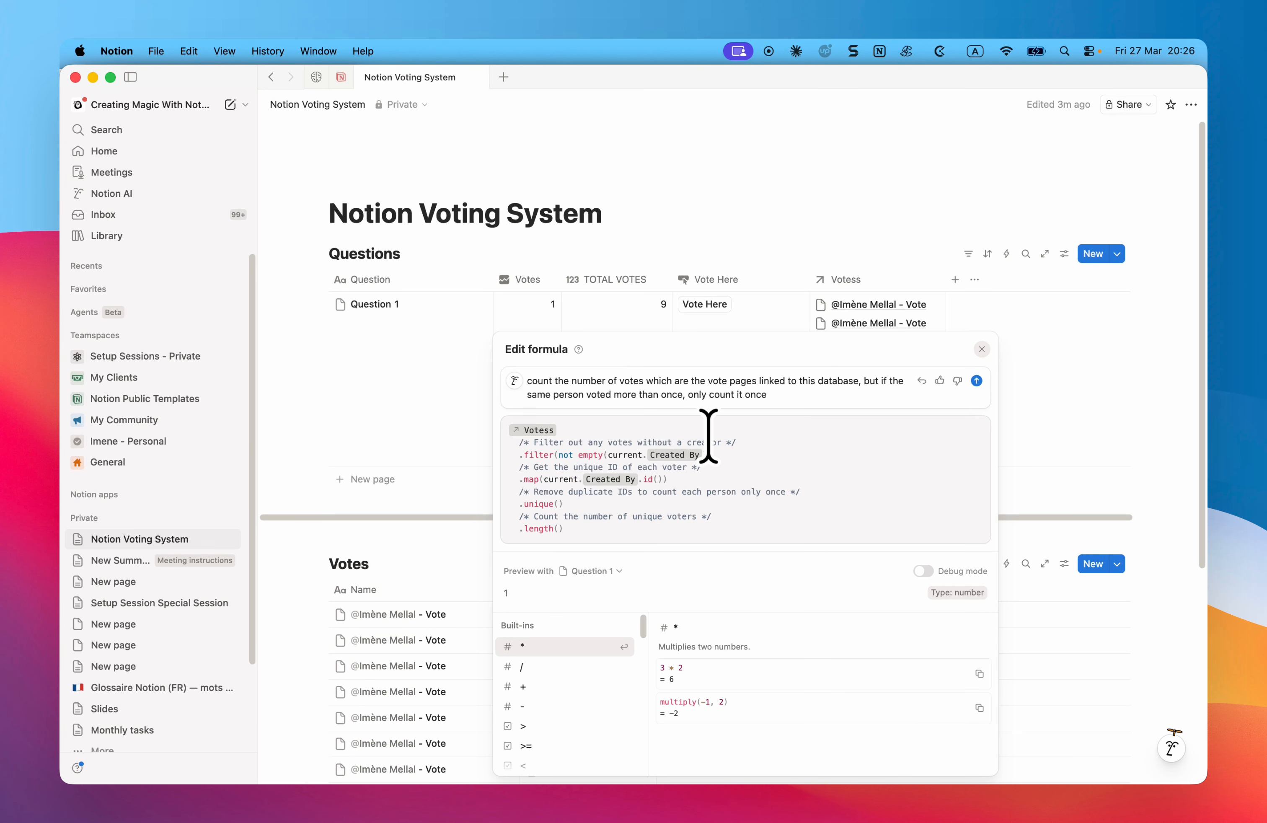
key("Escape")
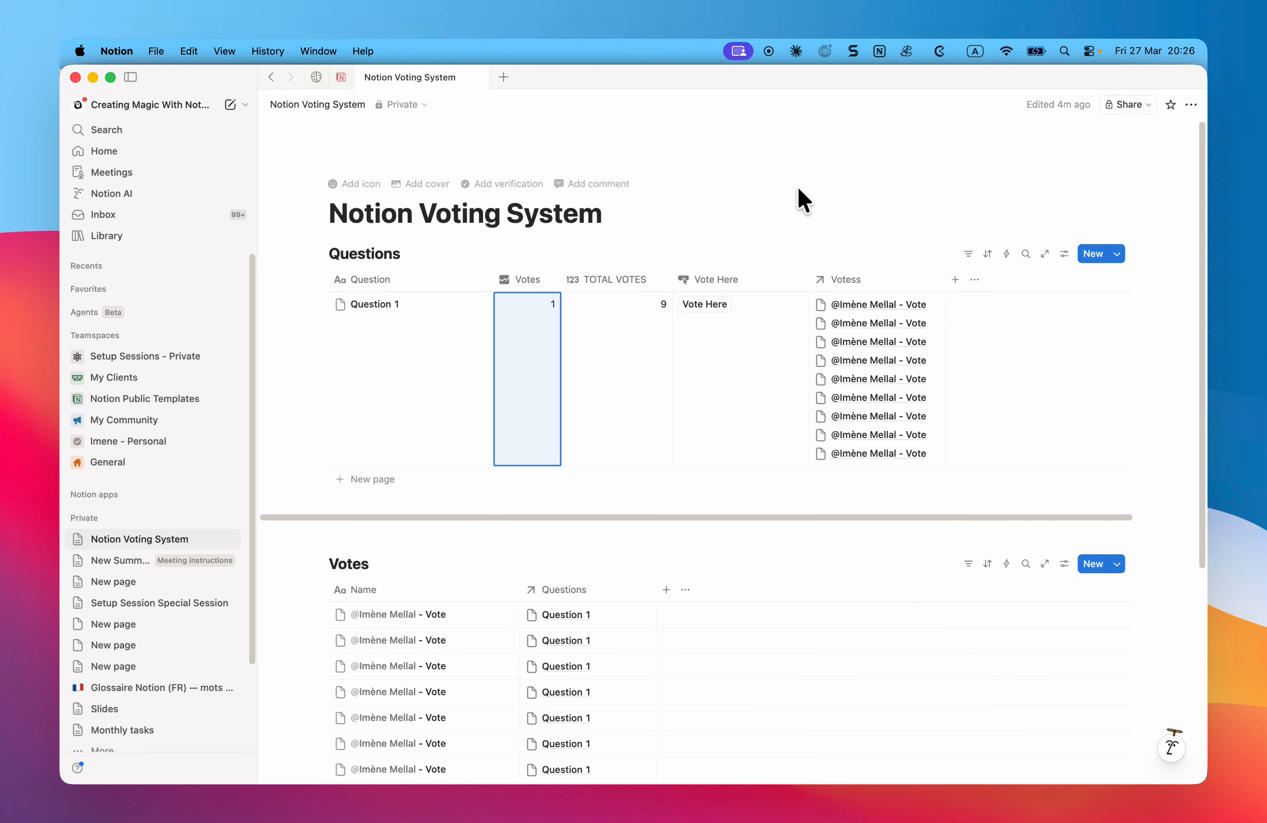
left_click(737, 206)
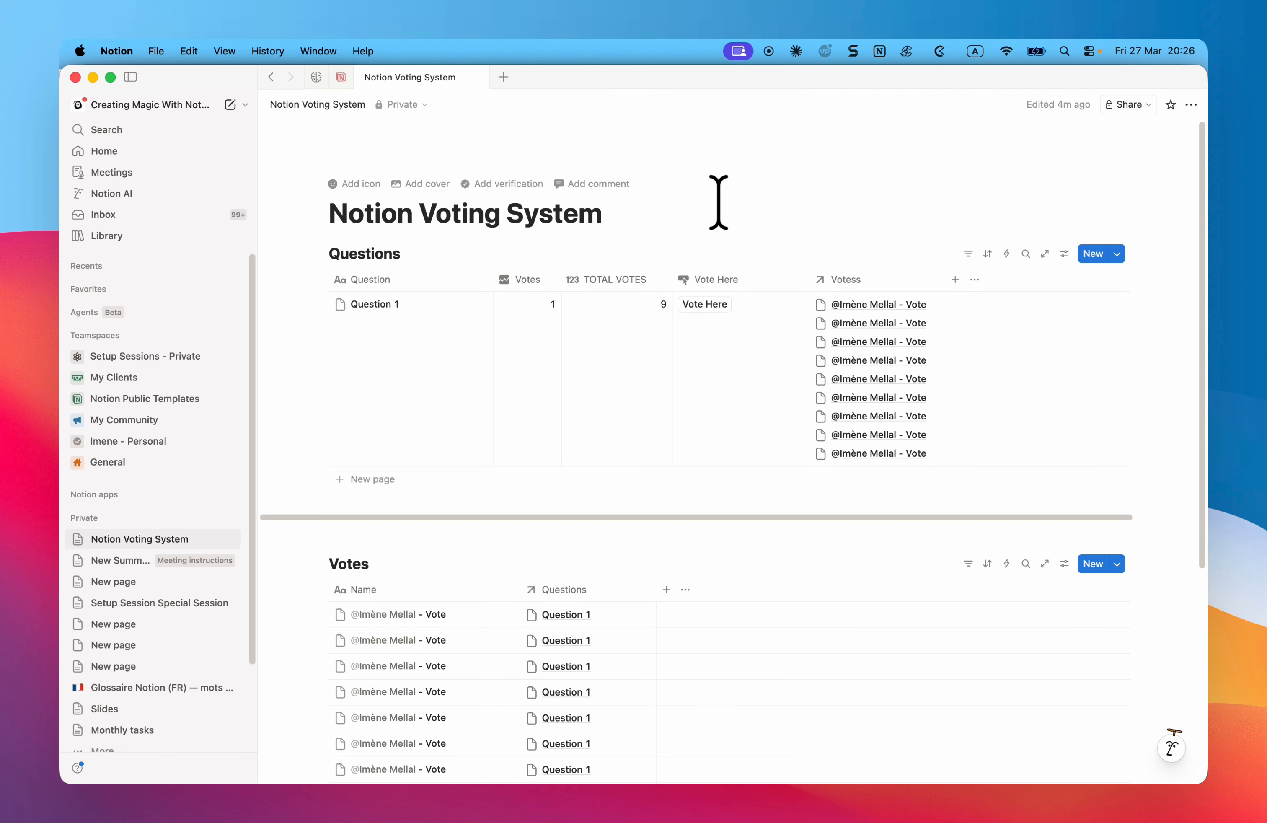